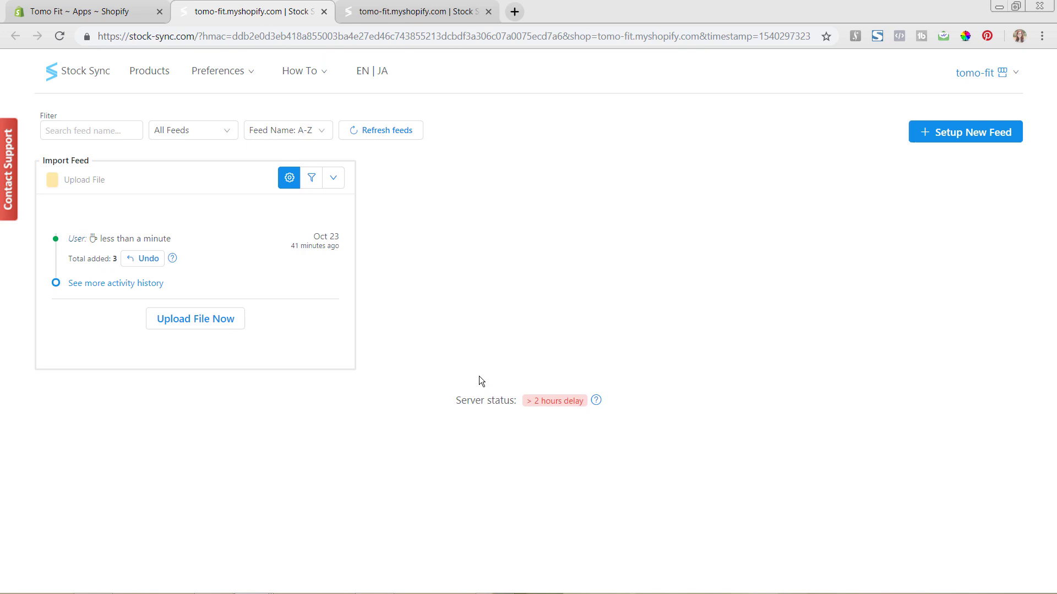
# Start a new feed and choose Update Product to list supplier templates like Allure Lingerie, eBay and Etsy.
pyautogui.click(961, 142)
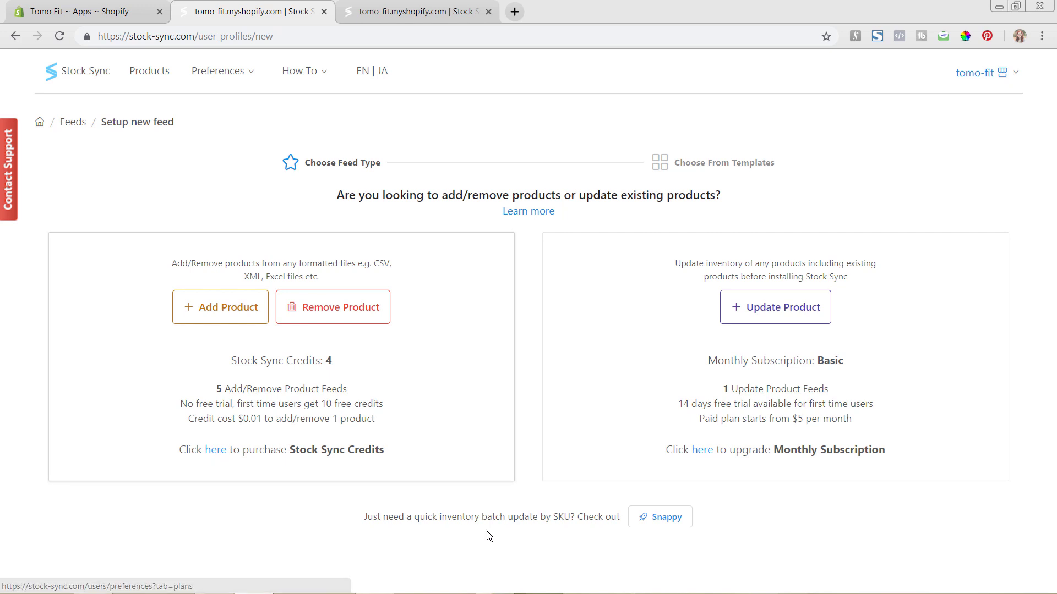
pyautogui.click(778, 314)
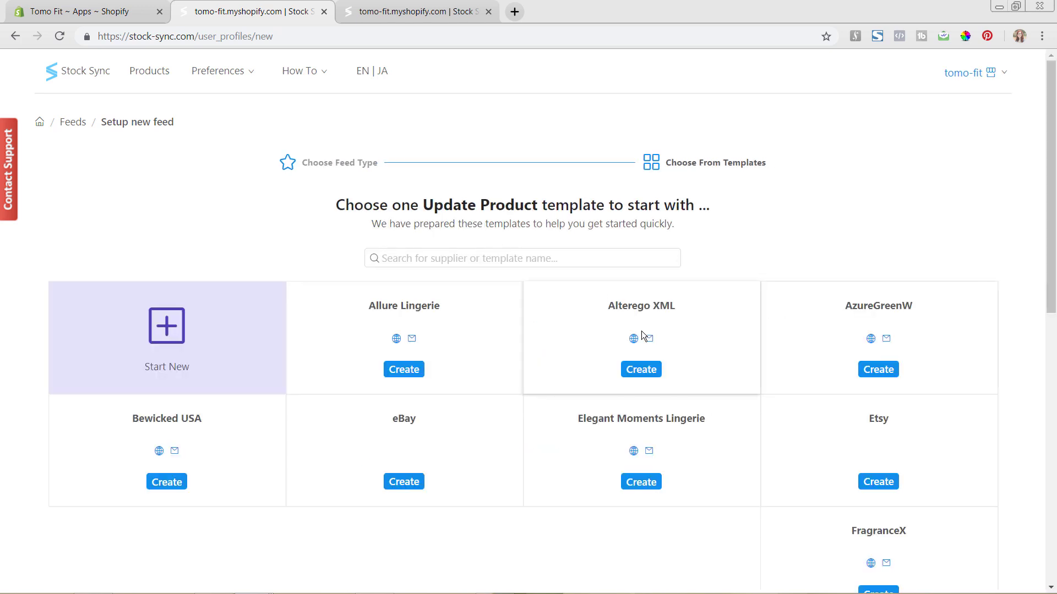
# Start a blank feed using Upload File with CSV format and First Row is Header switched on.
pyautogui.click(174, 340)
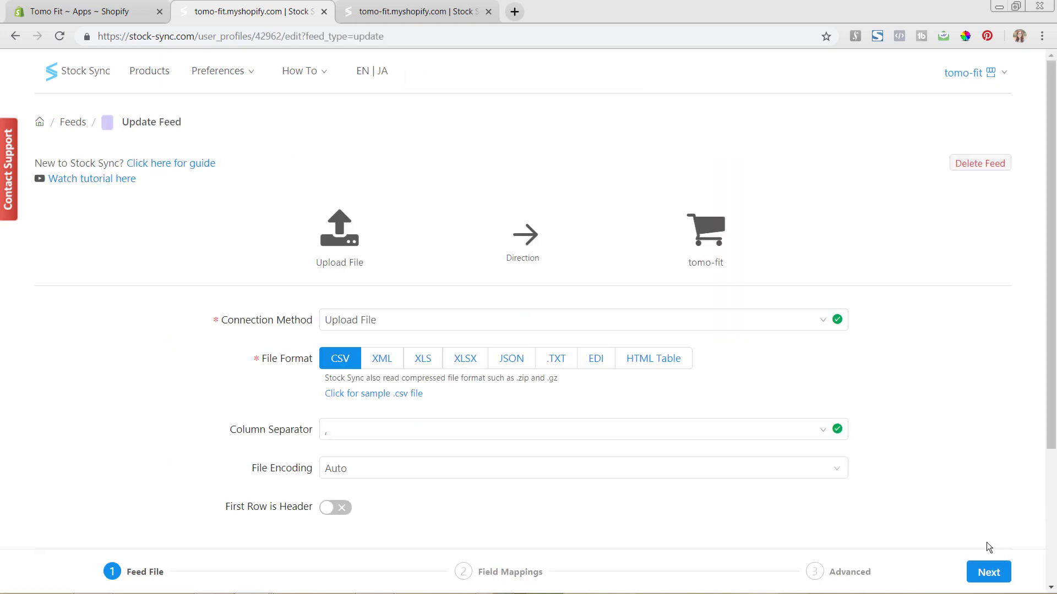
pyautogui.click(399, 323)
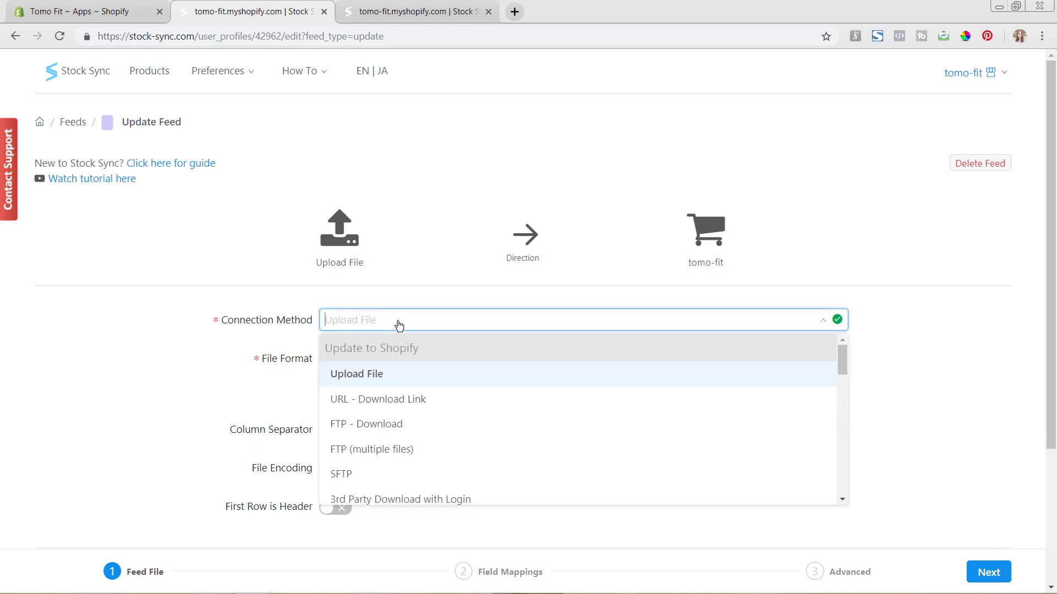
pyautogui.click(390, 378)
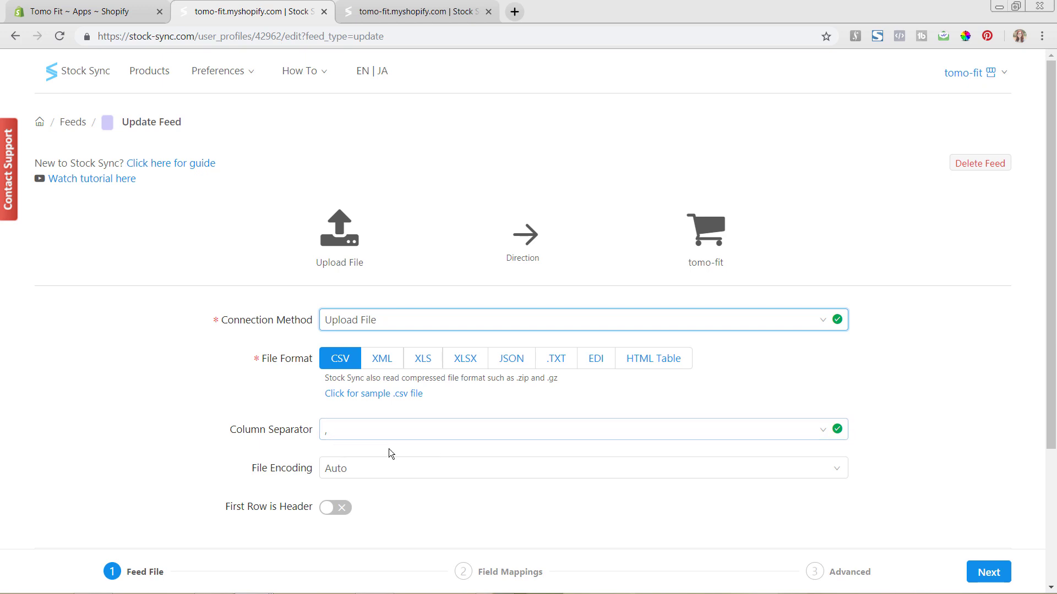
pyautogui.scroll(-1, 387, 451)
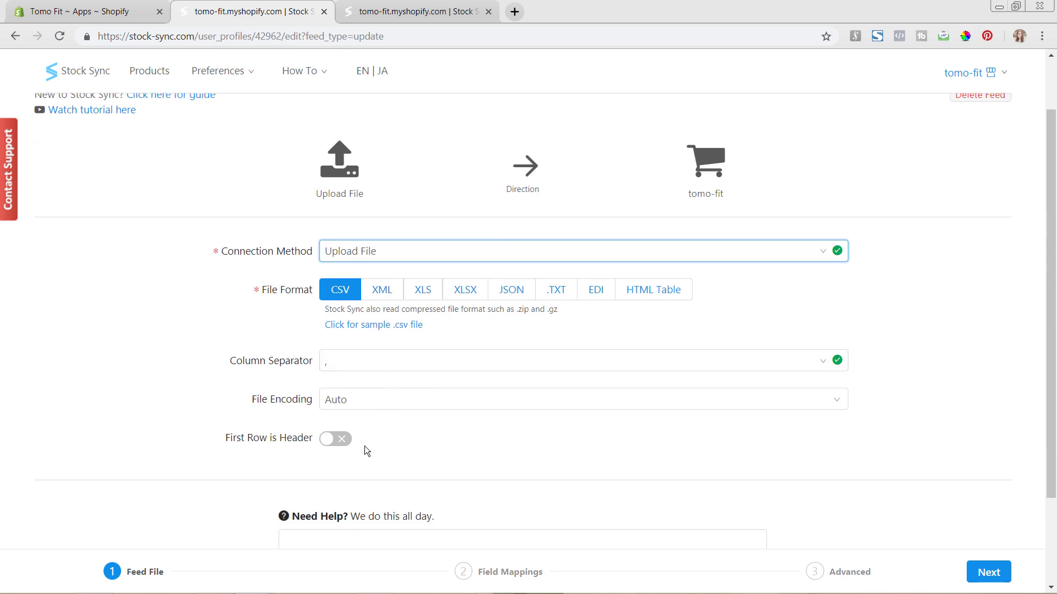
pyautogui.click(332, 444)
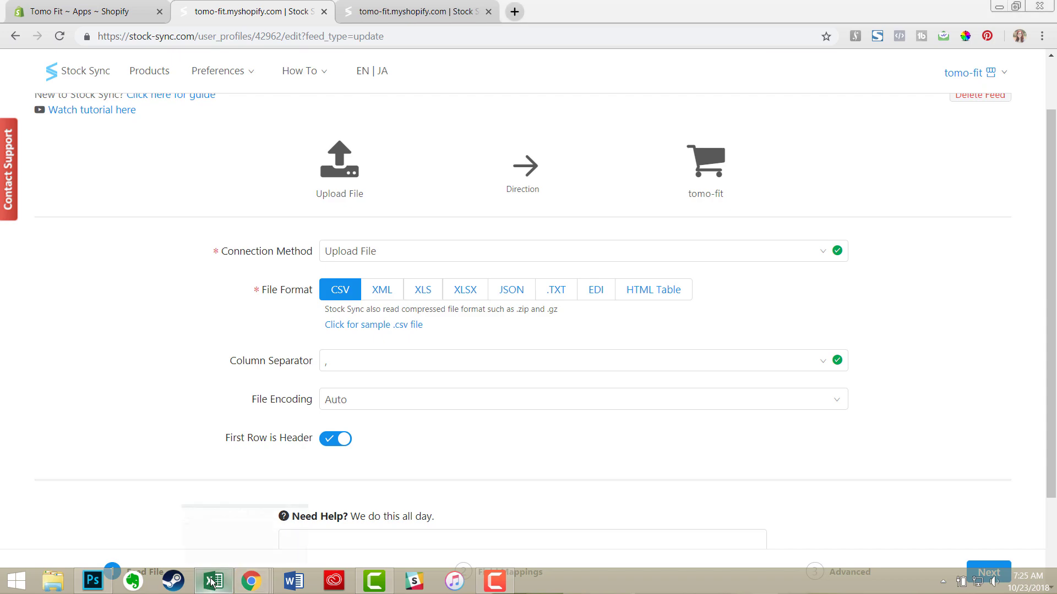
pyautogui.click(212, 582)
# Review the SKU and Quantity columns in the StockSync-New Product- Update sheet, then return to the feed.
pyautogui.click(26, 230)
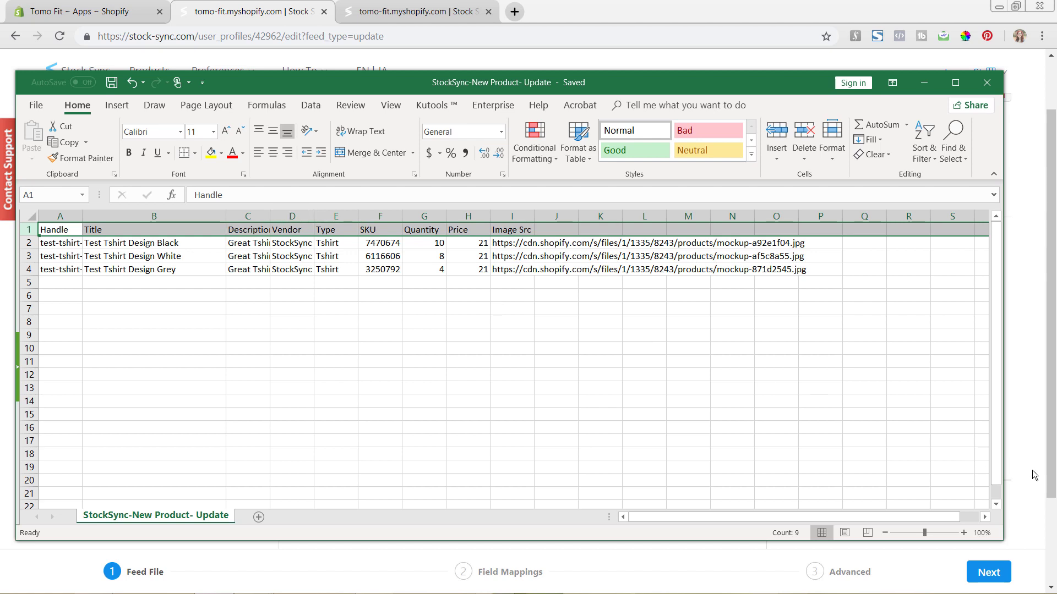
pyautogui.hotkey('alt', 'Tab')
pyautogui.scroll(-1, 768, 395)
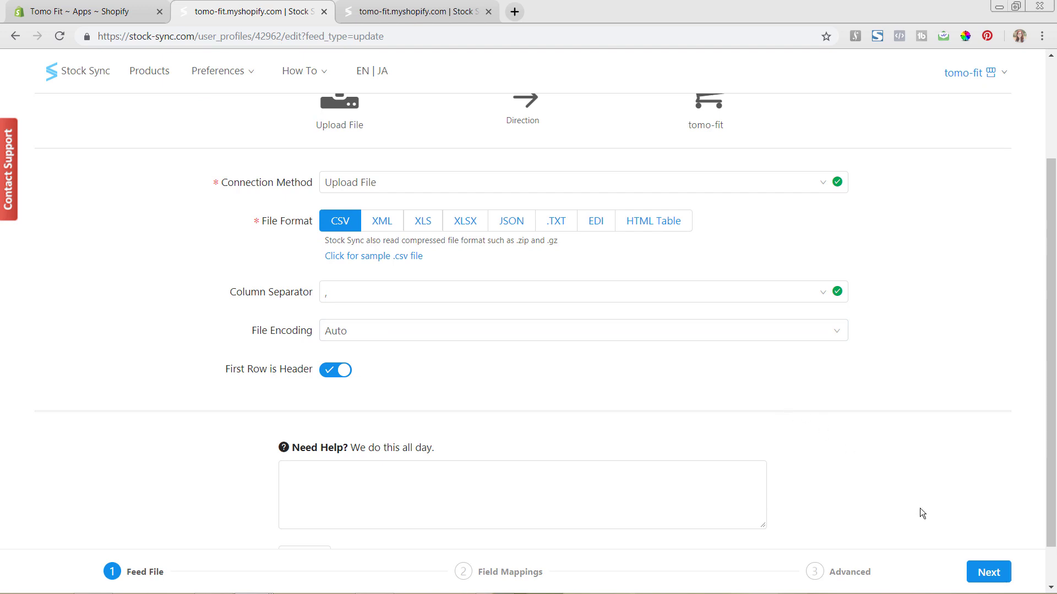
# Save the feed file settings to reach Field Mappings, then switch to the Shopify admin.
pyautogui.click(989, 572)
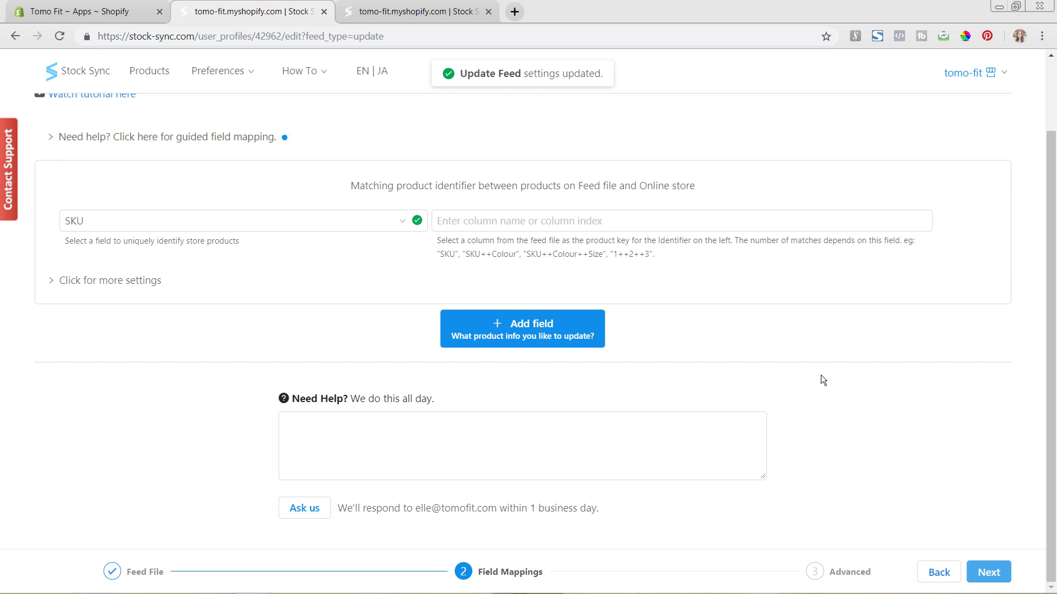
pyautogui.scroll(2, 722, 340)
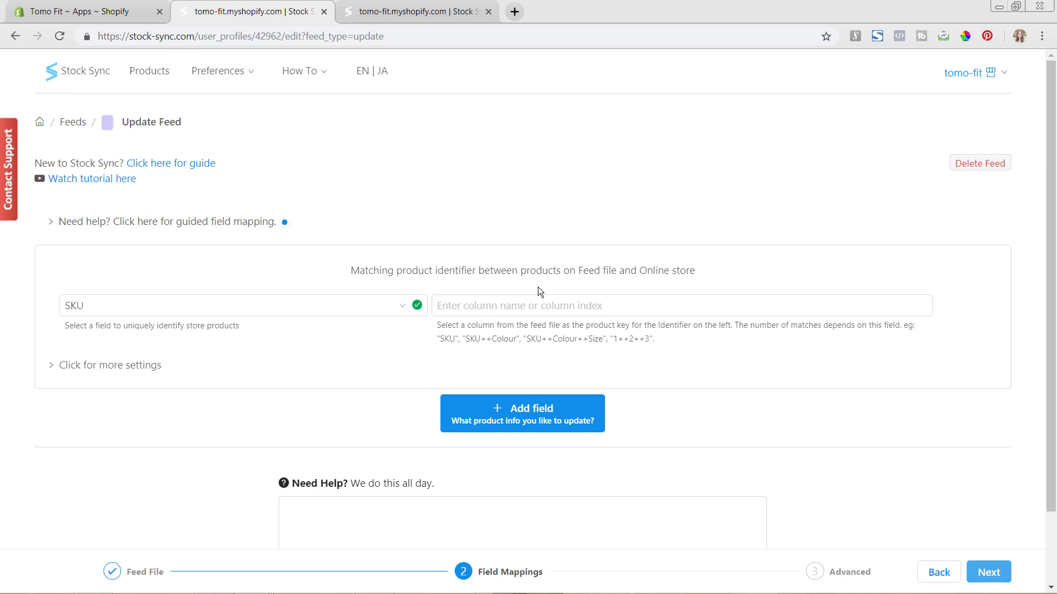
pyautogui.click(125, 11)
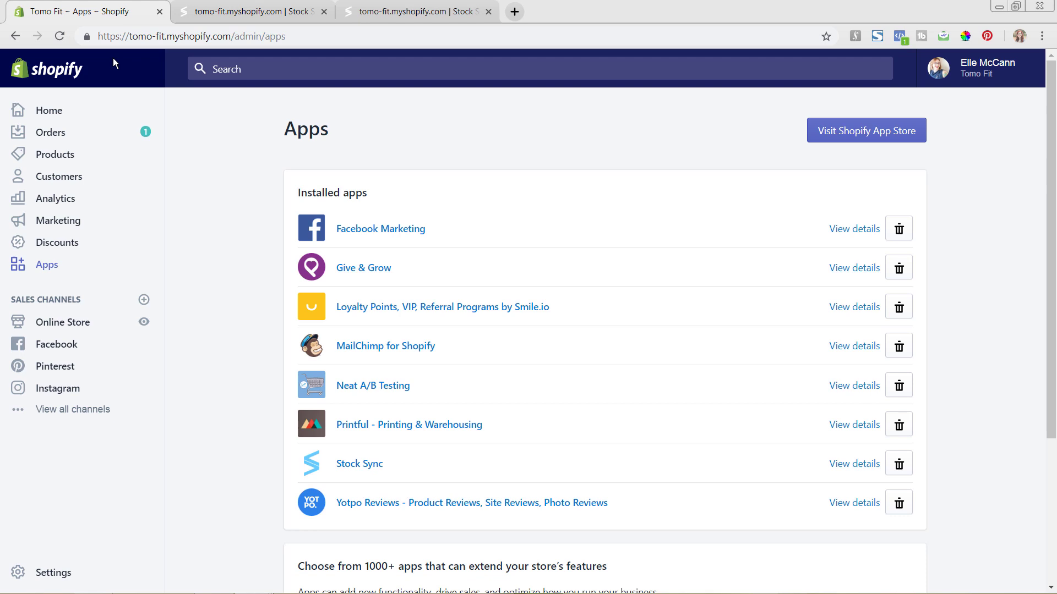
# View Shopify's Products list showing Test Tshirt Design Black, Grey and White at 10 each.
pyautogui.click(61, 157)
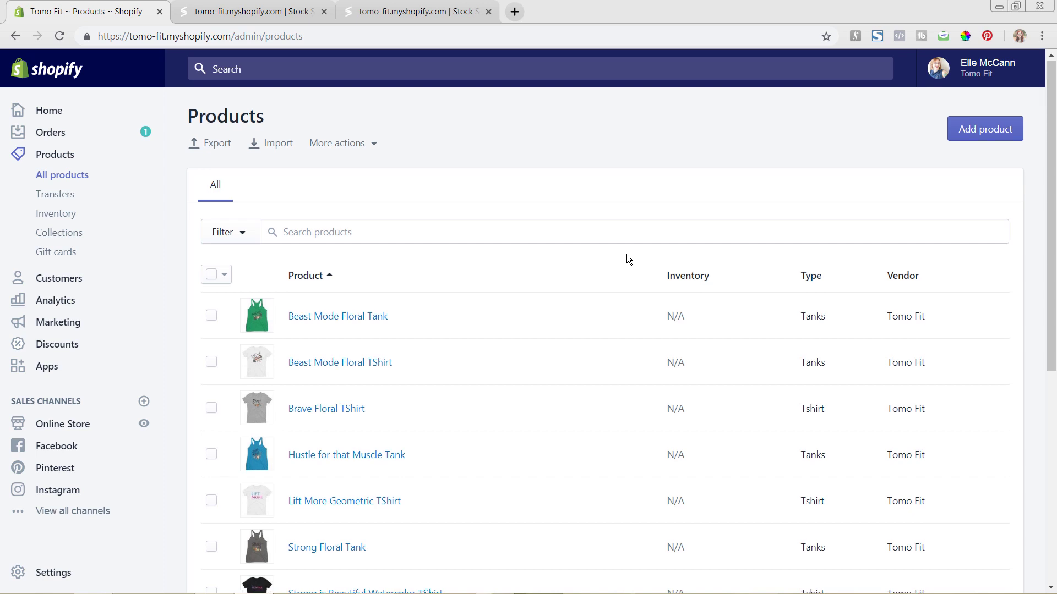
pyautogui.scroll(-7, 626, 255)
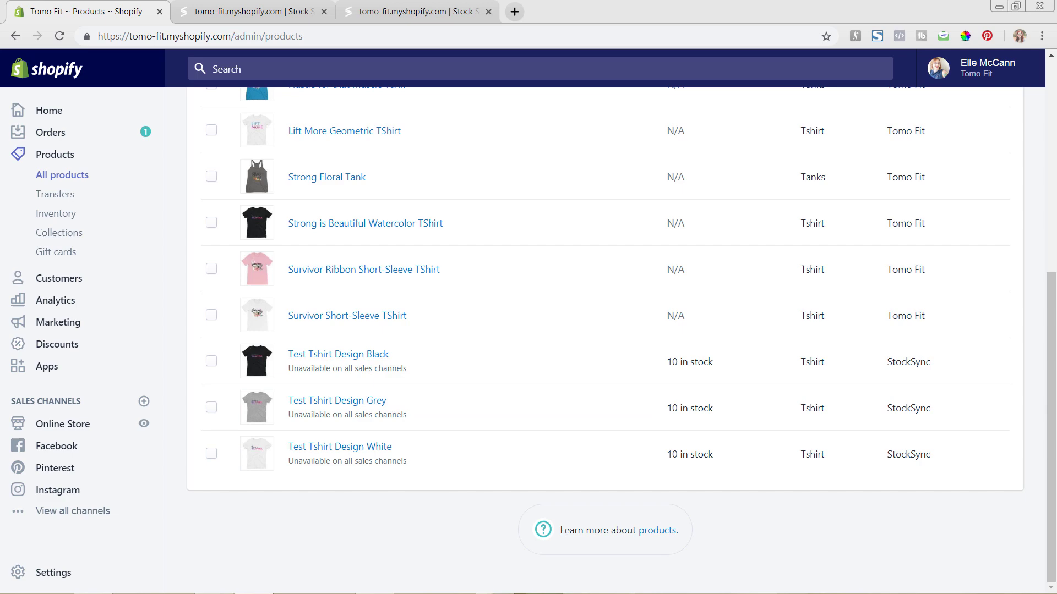
# Compare the new quantities in the Excel sheet, then go back to Stock Sync's Field Mappings step.
pyautogui.click(213, 583)
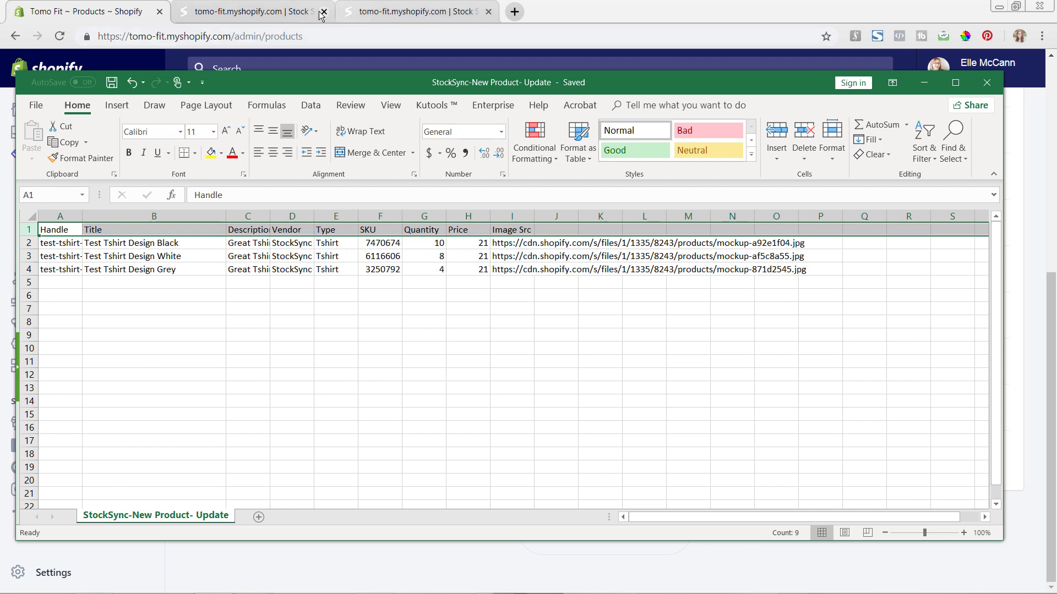
pyautogui.click(284, 15)
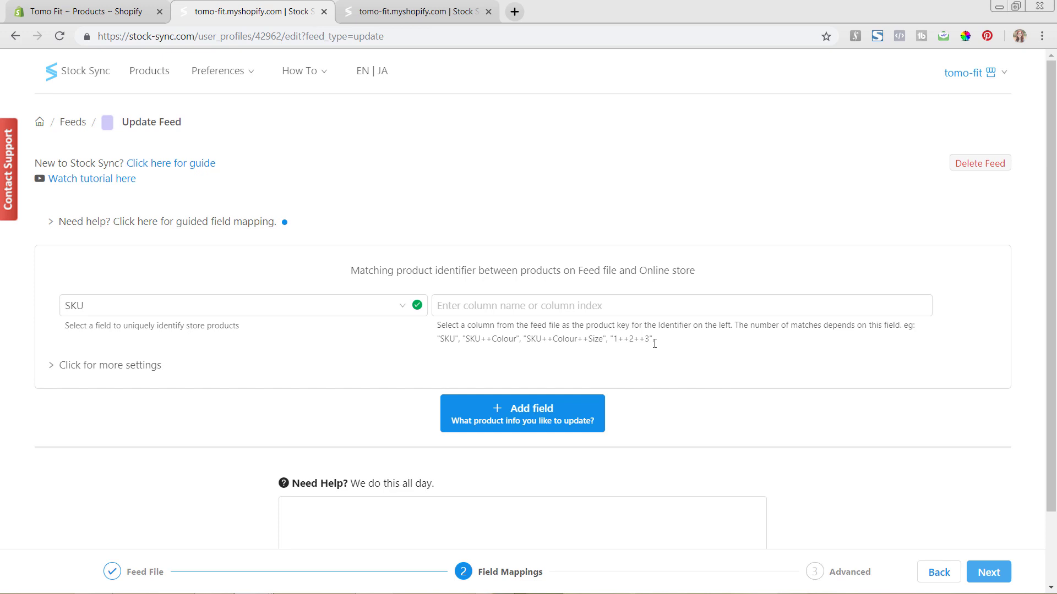
# Upload StockSync-New Product- Update as the guided field mapping sample file.
pyautogui.click(278, 229)
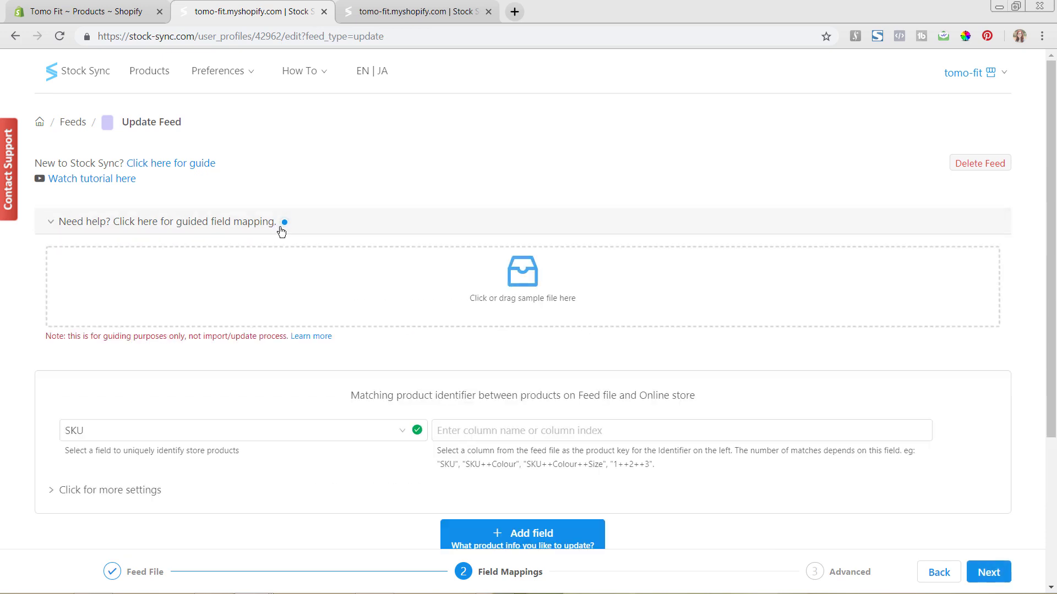
pyautogui.click(530, 289)
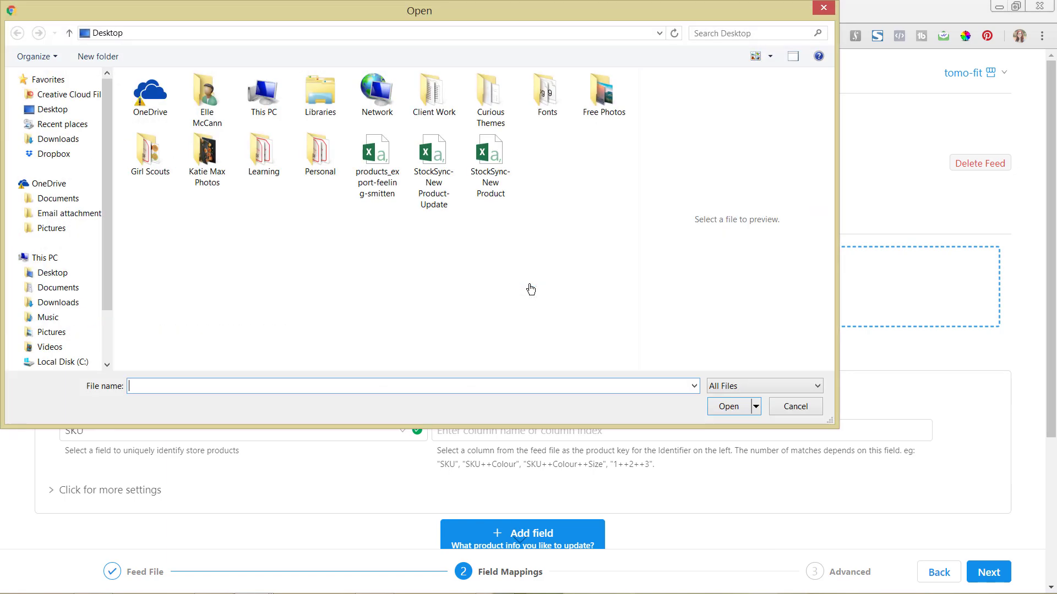
pyautogui.click(434, 165)
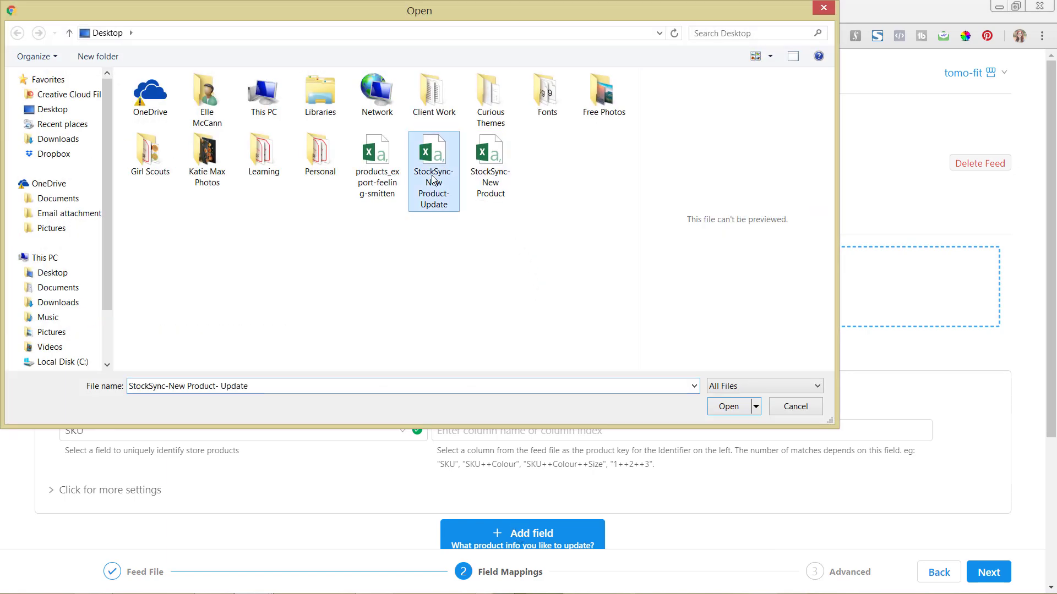
pyautogui.click(724, 408)
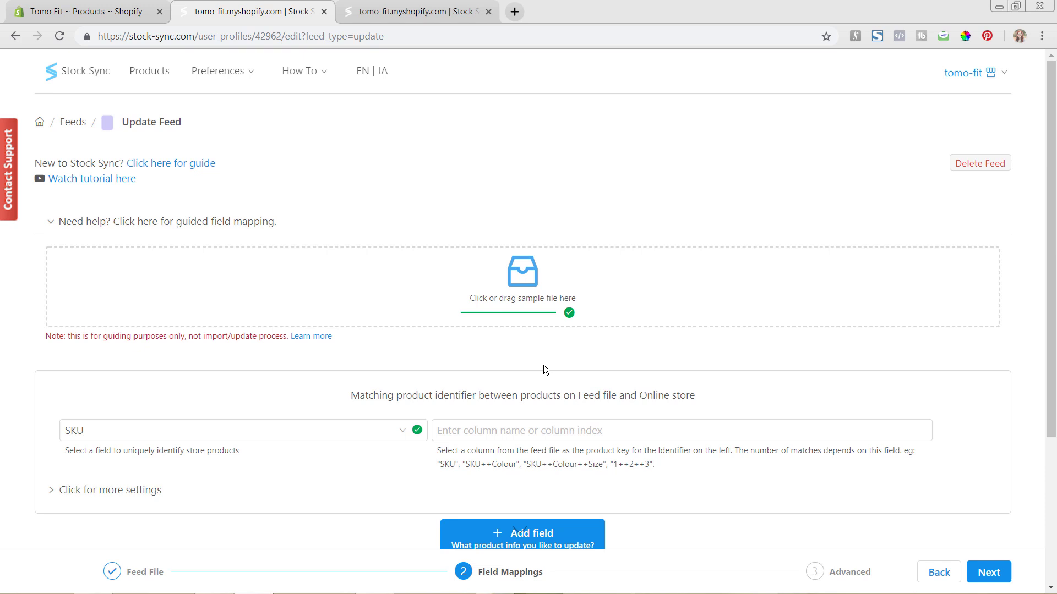
# Match the store's SKU identifier to the feed file's SKU column.
pyautogui.scroll(-1, 589, 386)
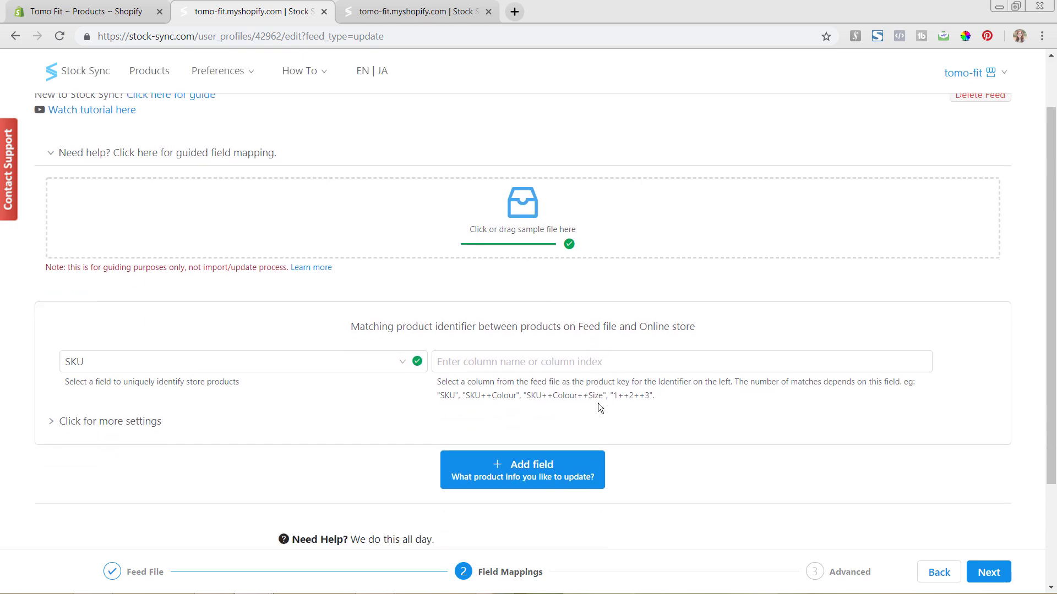
pyautogui.click(534, 370)
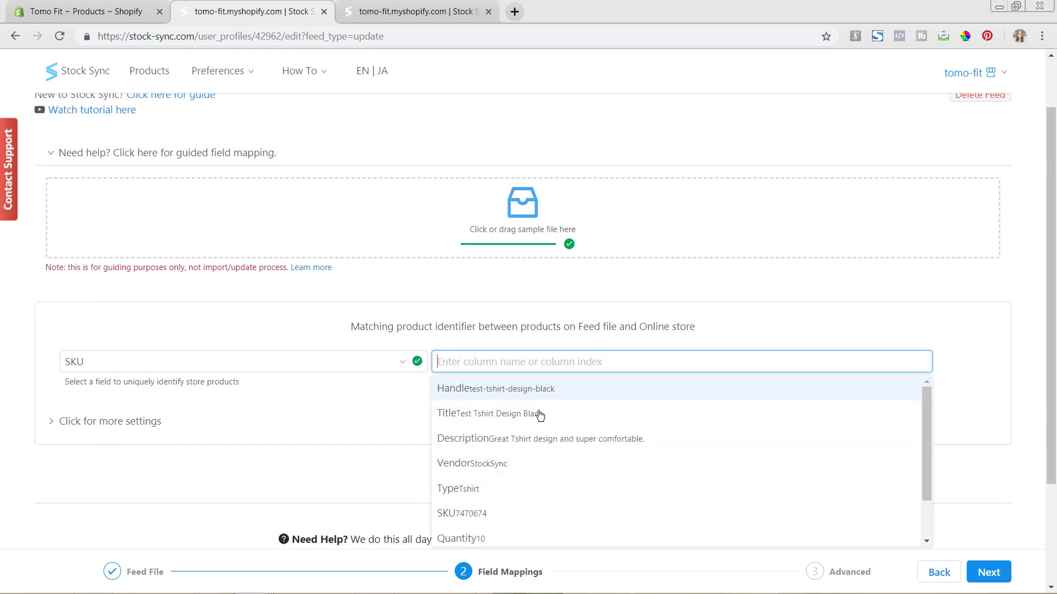
pyautogui.click(455, 517)
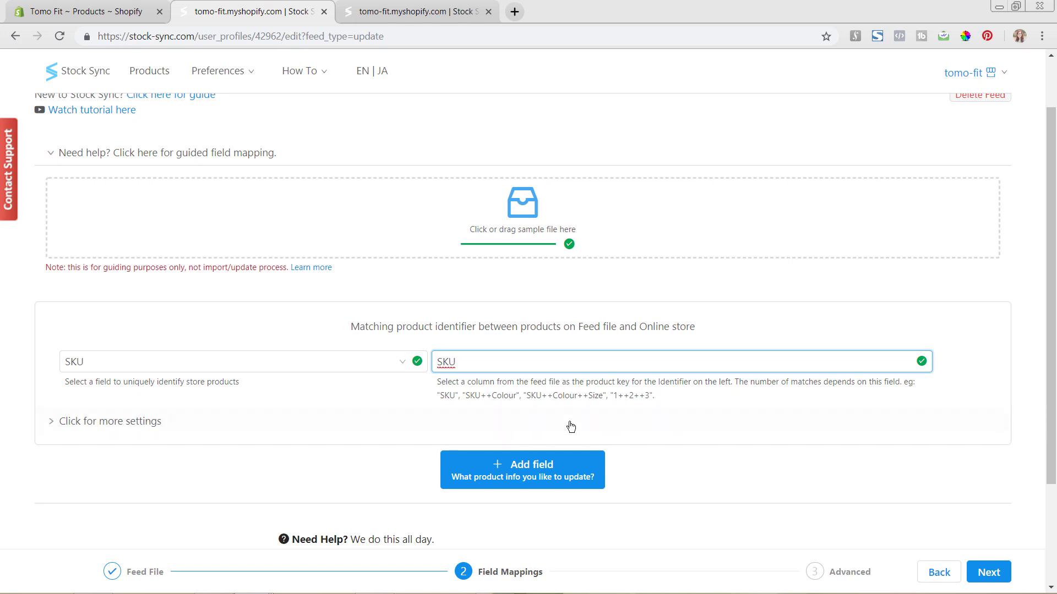
pyautogui.scroll(-1, 573, 427)
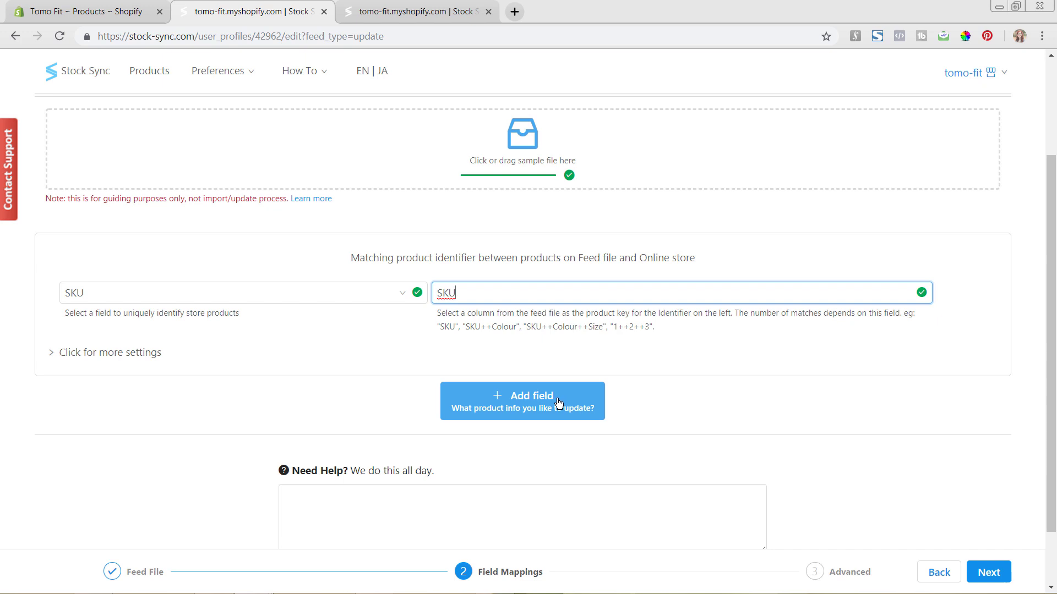
# Add a mapping row linking the store's Quantity field to the feed's Quantity column.
pyautogui.click(558, 405)
pyautogui.click(384, 412)
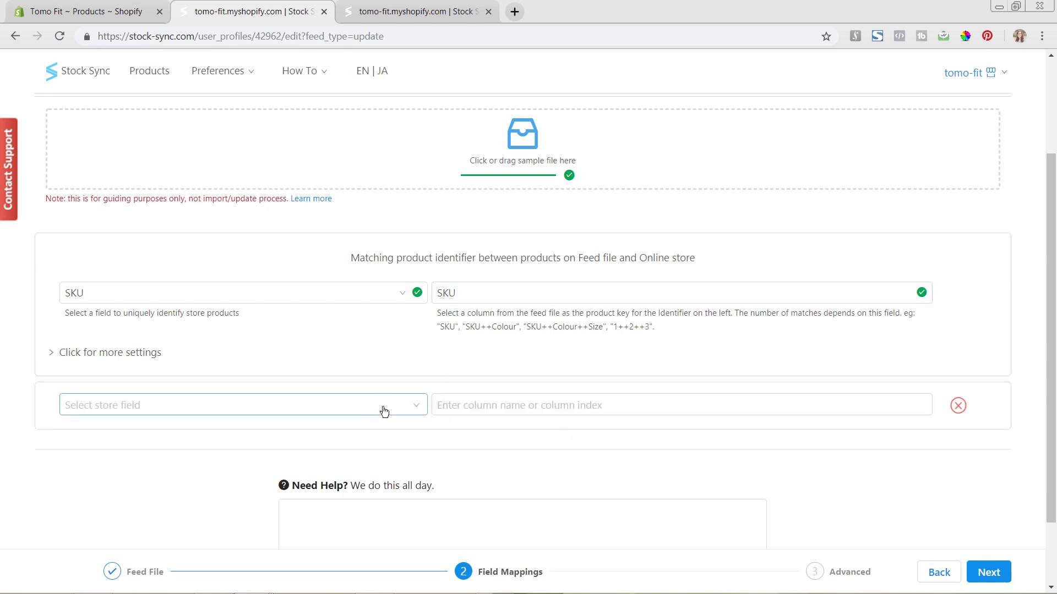
pyautogui.click(384, 412)
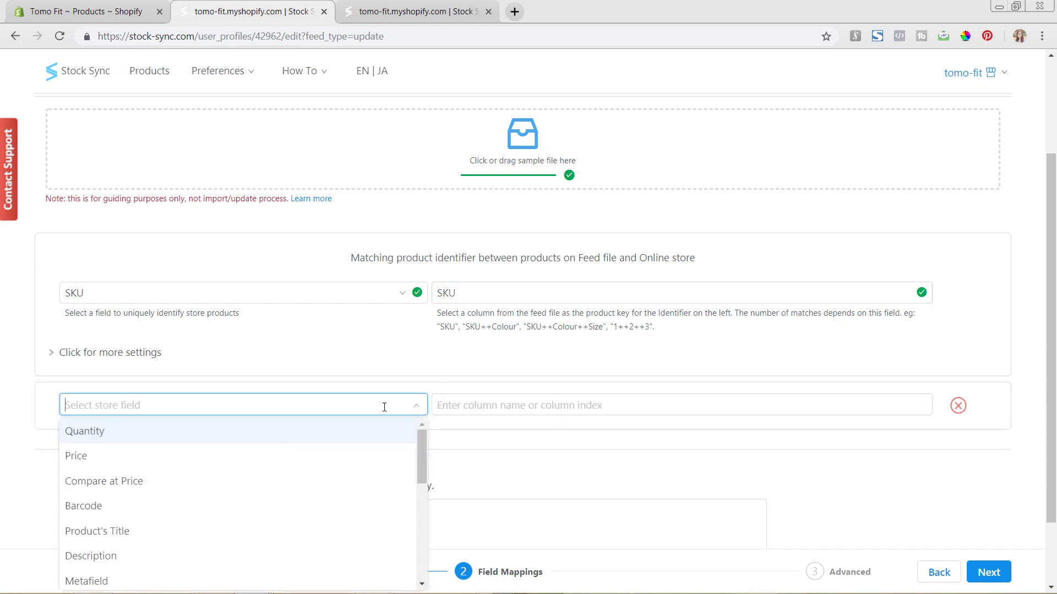
pyautogui.click(318, 433)
pyautogui.click(506, 409)
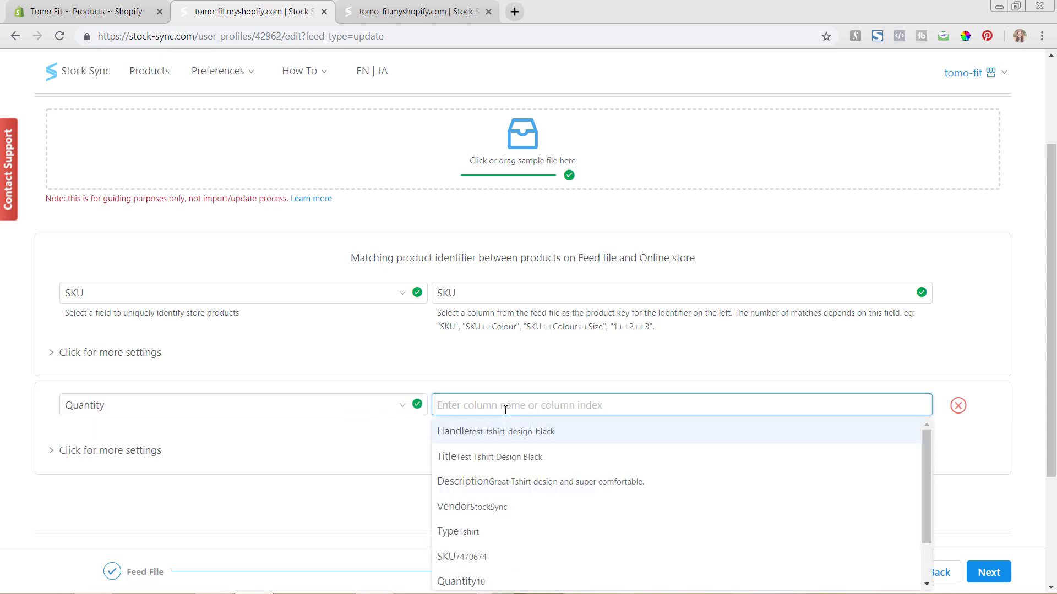
pyautogui.scroll(-1, 517, 501)
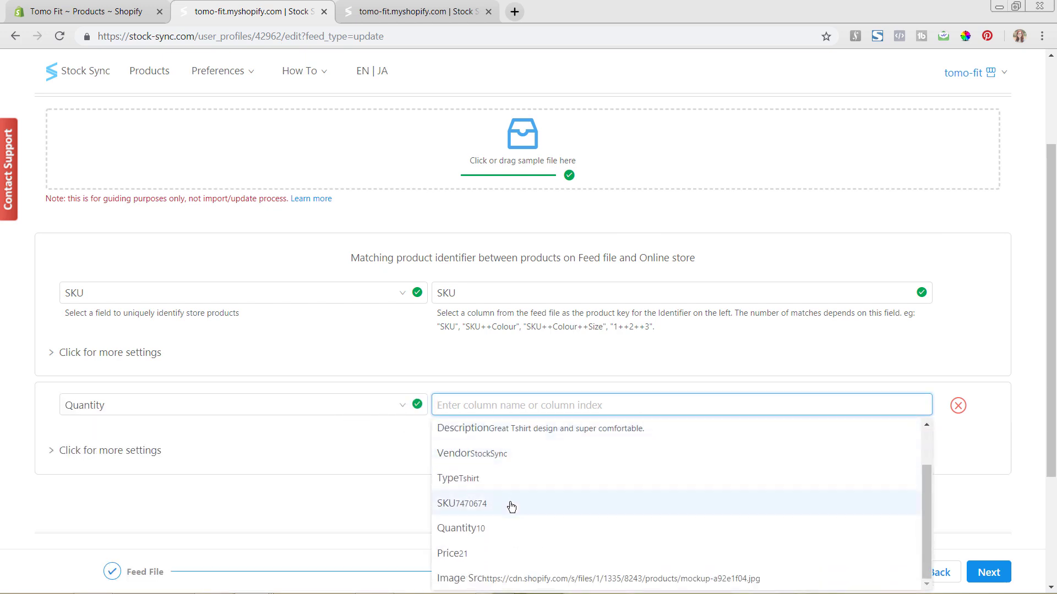
pyautogui.click(476, 529)
pyautogui.scroll(-3, 211, 250)
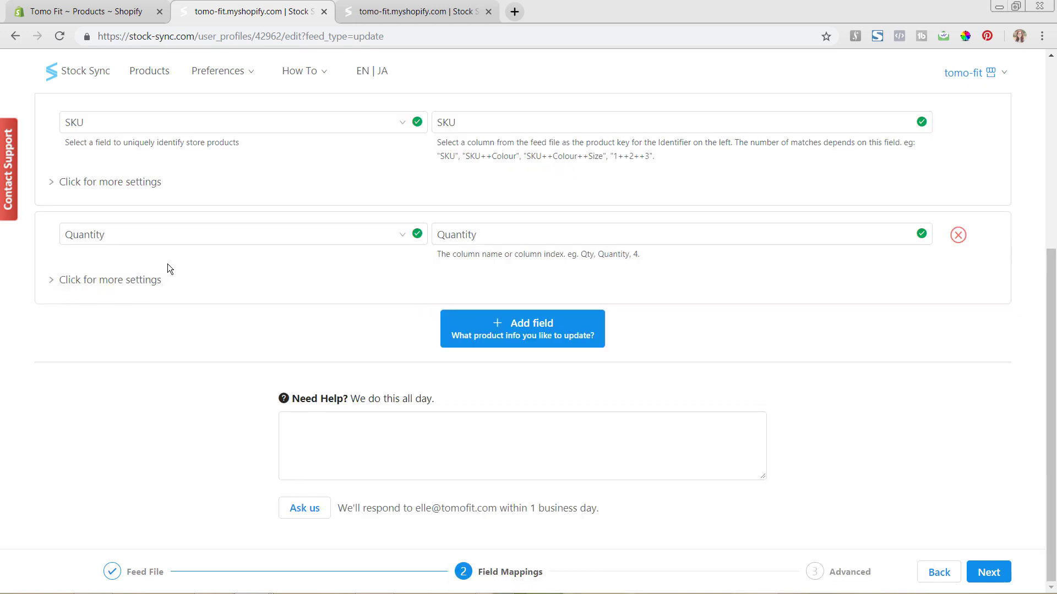
pyautogui.scroll(-1, 108, 285)
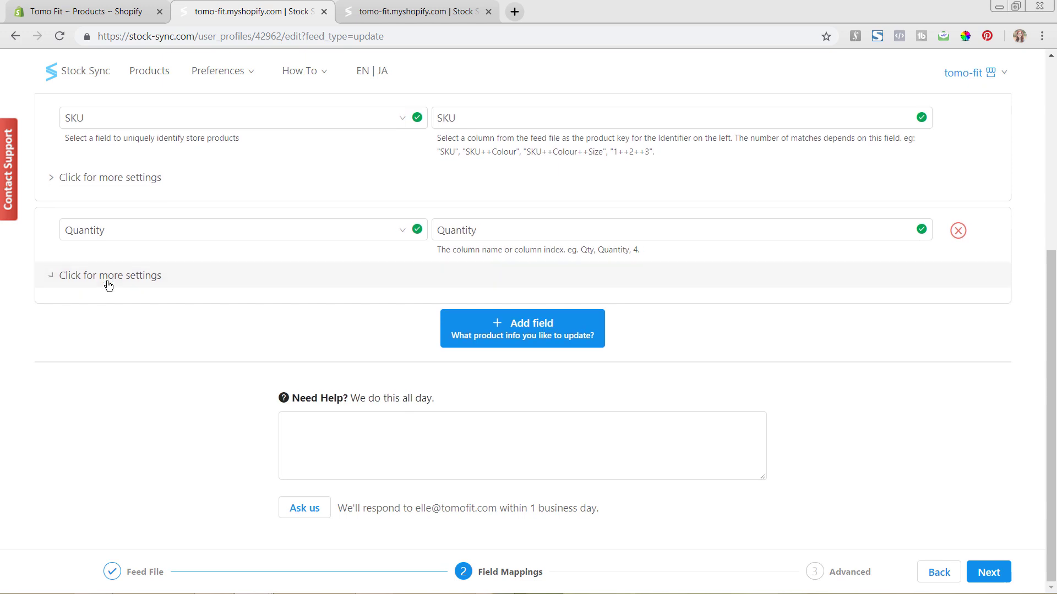
# Expand the Quantity mapping's extra settings, where only the non-negative quantity option is enabled.
pyautogui.click(108, 280)
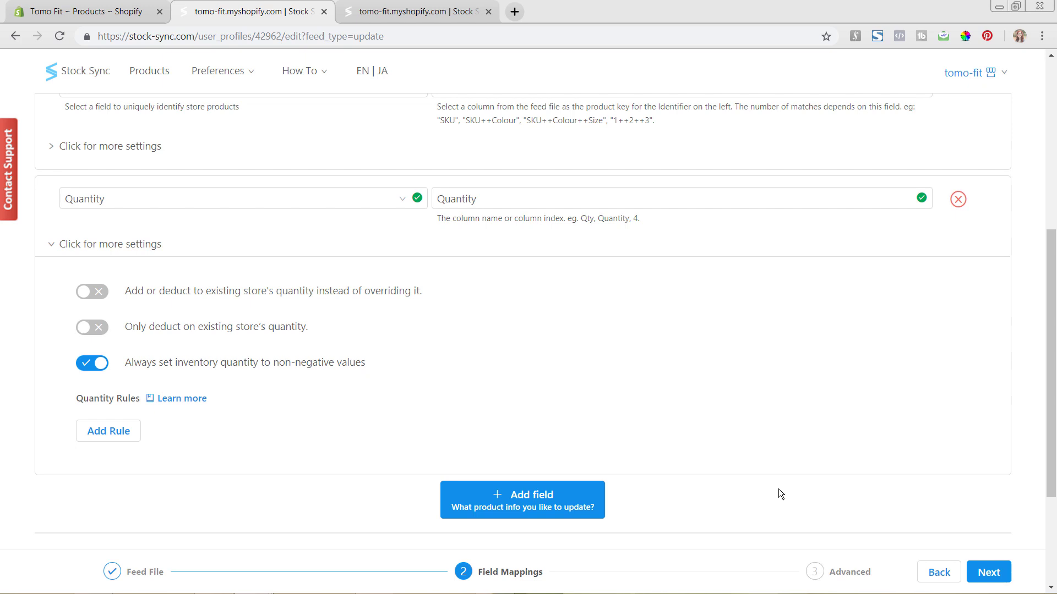
pyautogui.scroll(-1, 780, 482)
pyautogui.scroll(2, 377, 355)
pyautogui.scroll(-1, 377, 353)
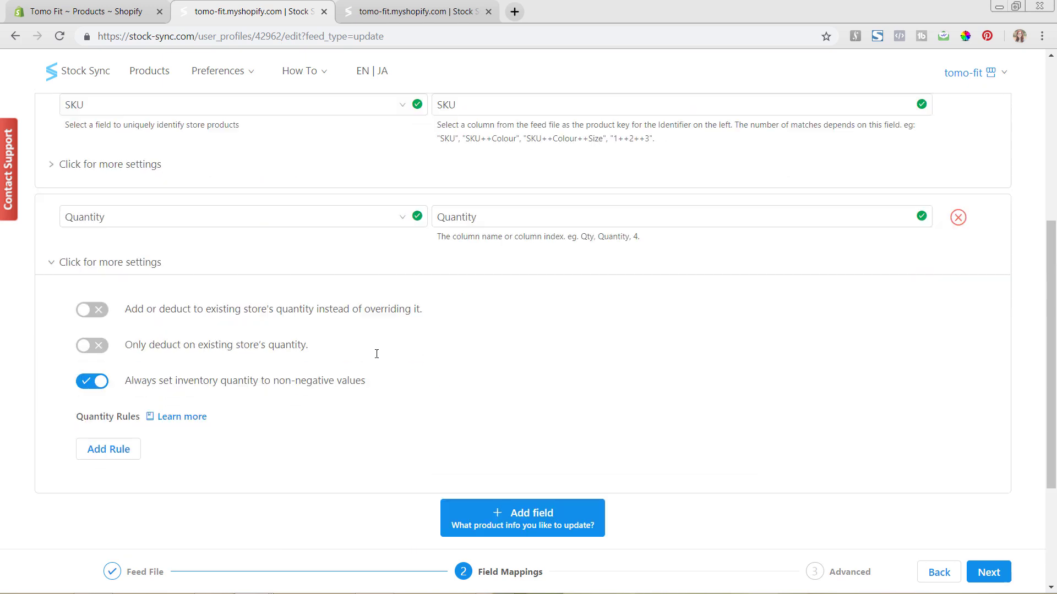
pyautogui.scroll(-1, 377, 353)
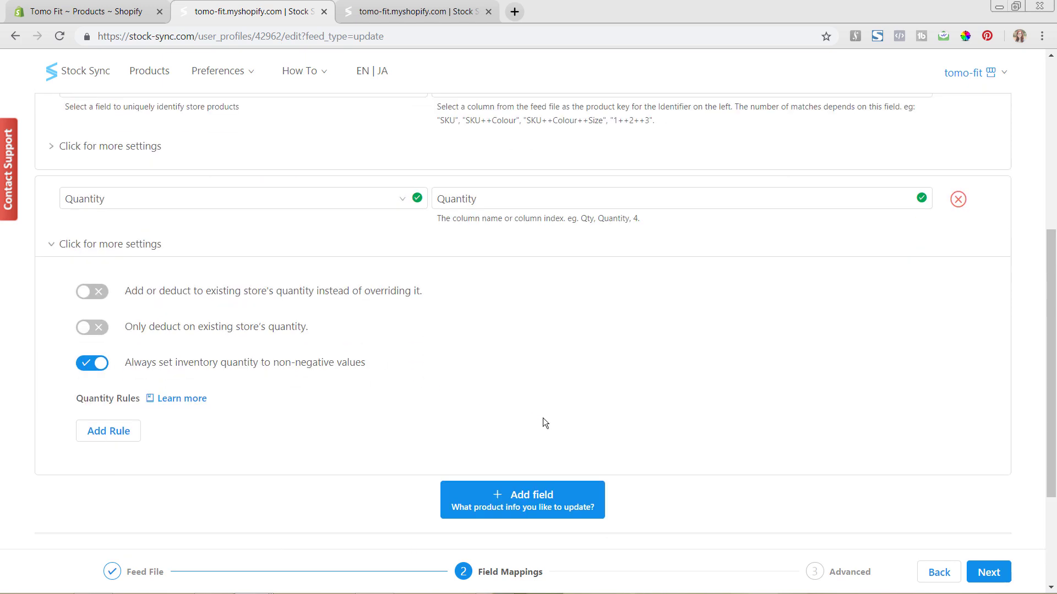
pyautogui.click(549, 505)
pyautogui.scroll(-3, 511, 455)
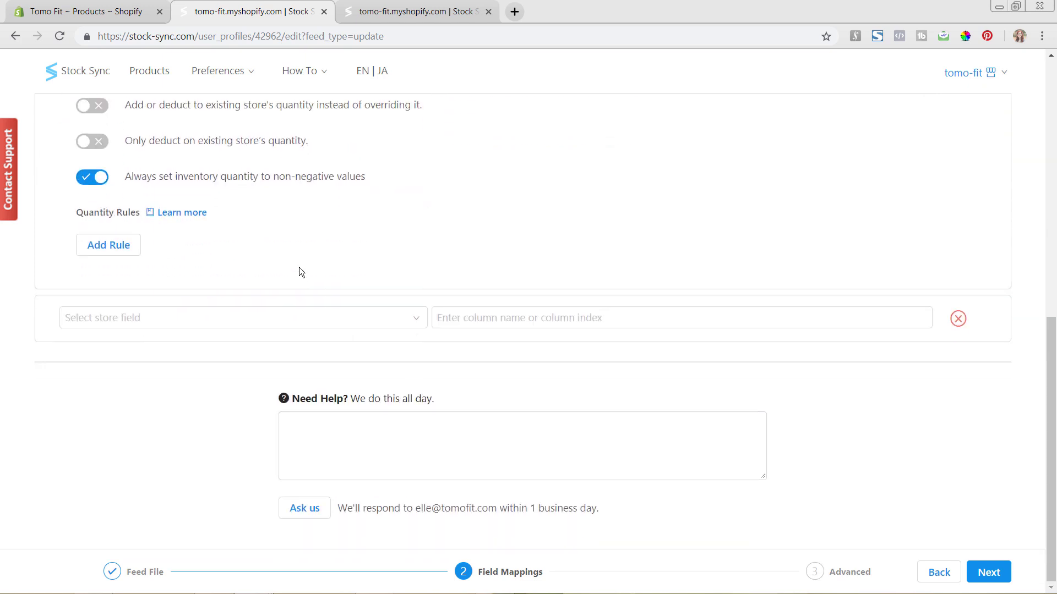
pyautogui.click(296, 316)
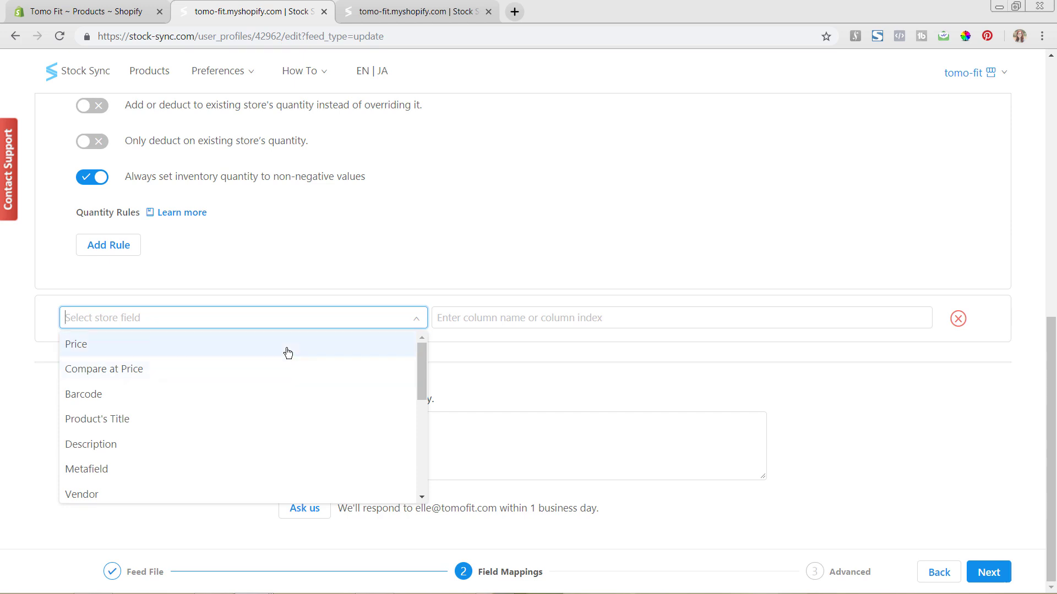
pyautogui.scroll(-3, 287, 353)
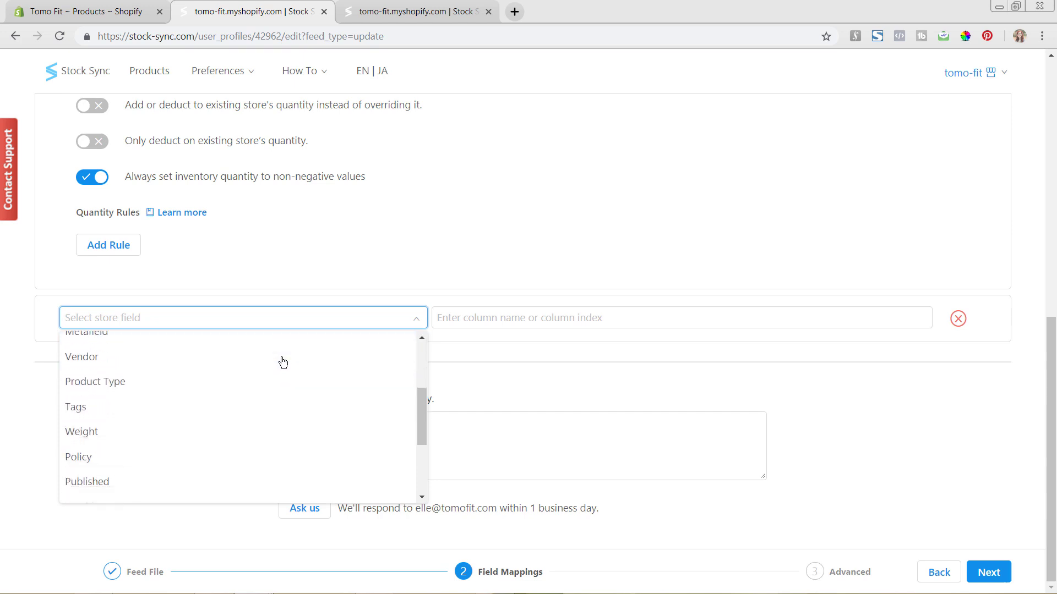
pyautogui.scroll(-1, 283, 362)
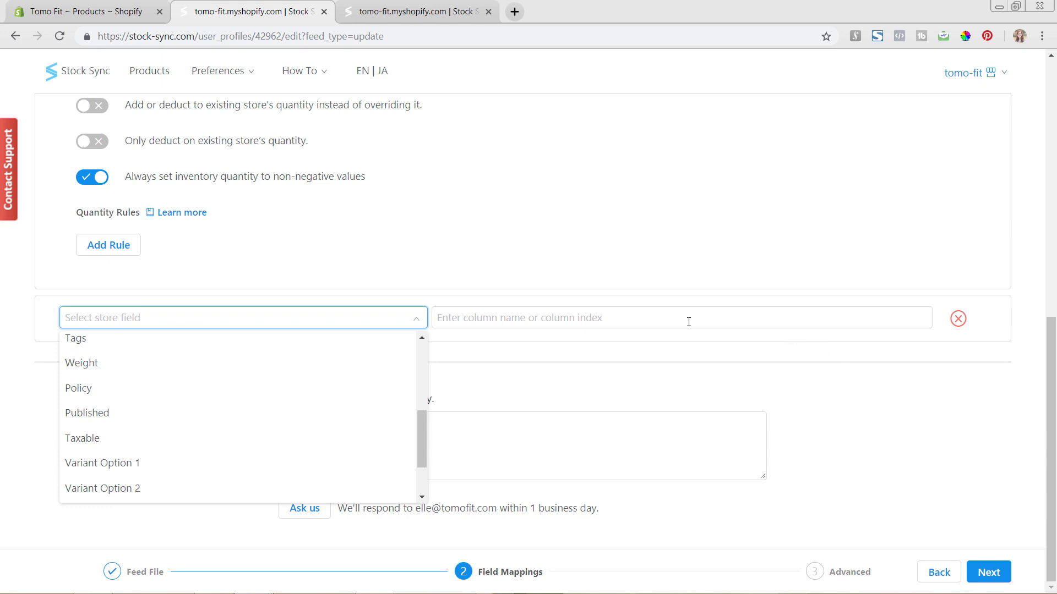
pyautogui.click(959, 322)
pyautogui.click(918, 332)
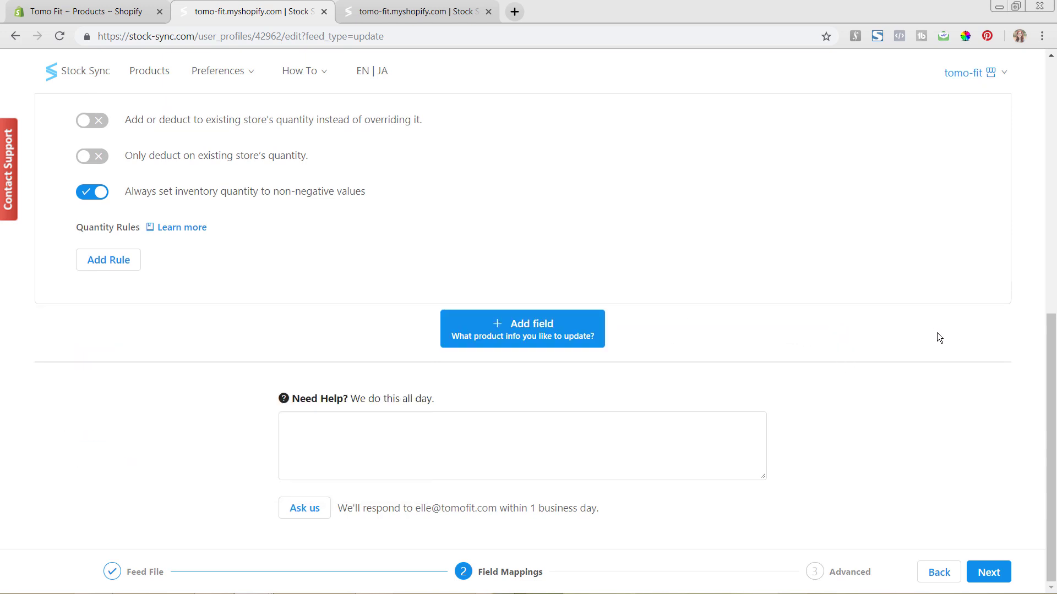
pyautogui.scroll(5, 937, 334)
pyautogui.scroll(-3, 937, 335)
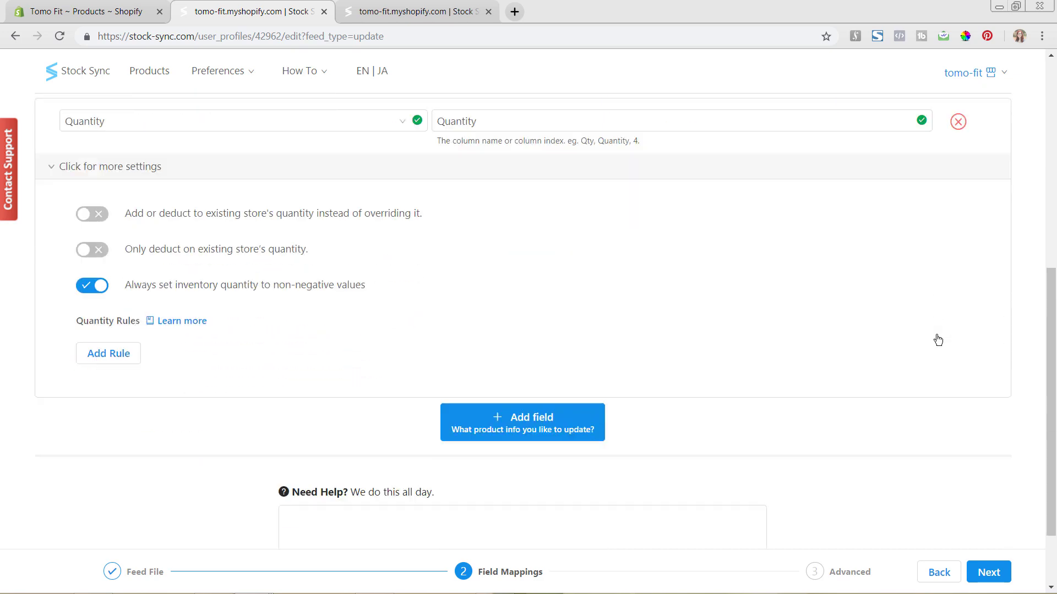
pyautogui.scroll(-1, 938, 340)
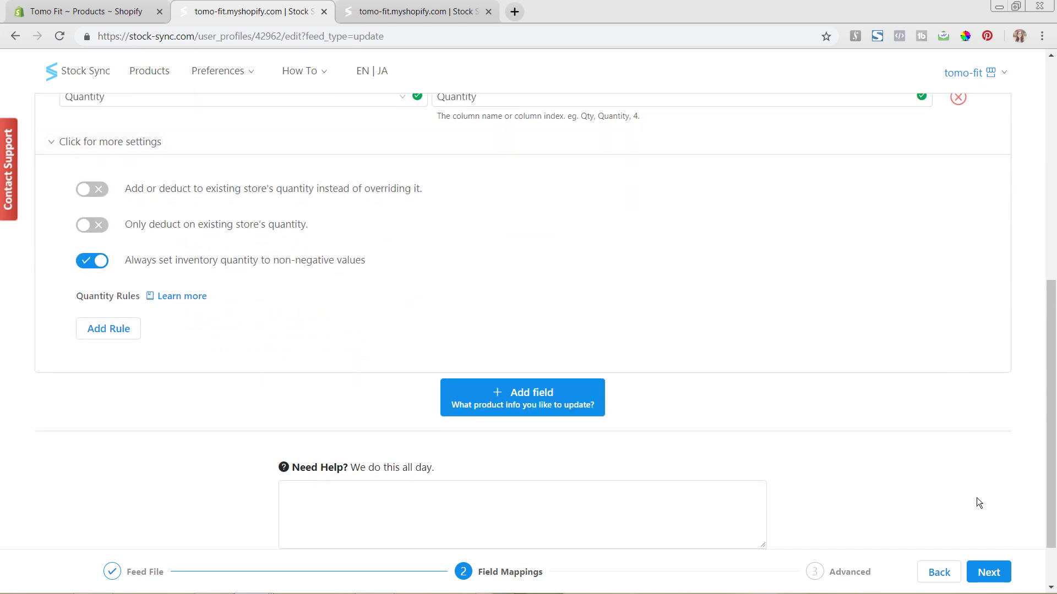
# Keep the Advanced step's defaults and Primary Location, and finish the update feed.
pyautogui.click(998, 575)
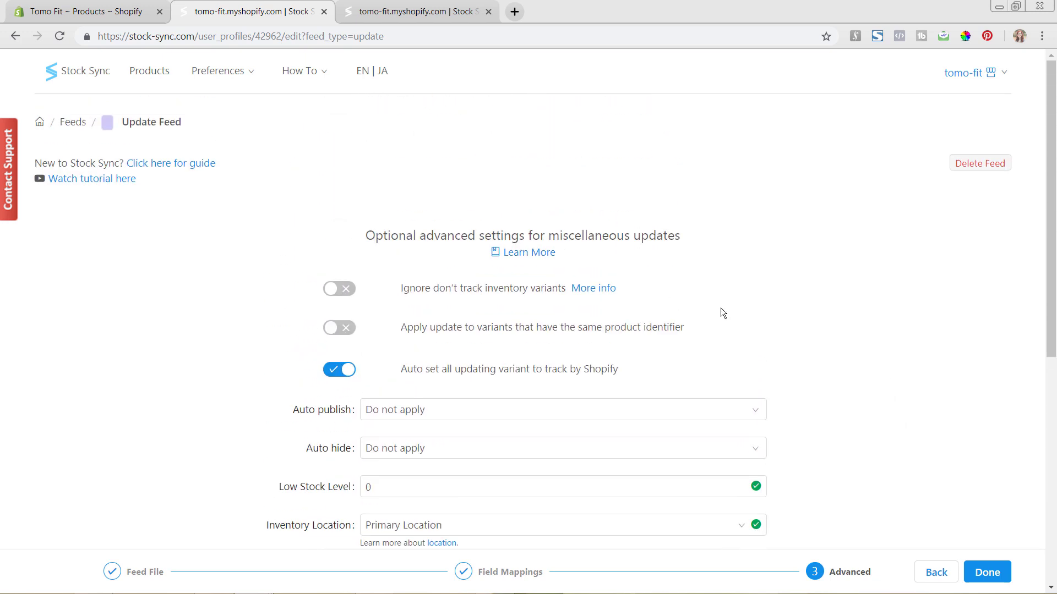
pyautogui.scroll(-1, 723, 313)
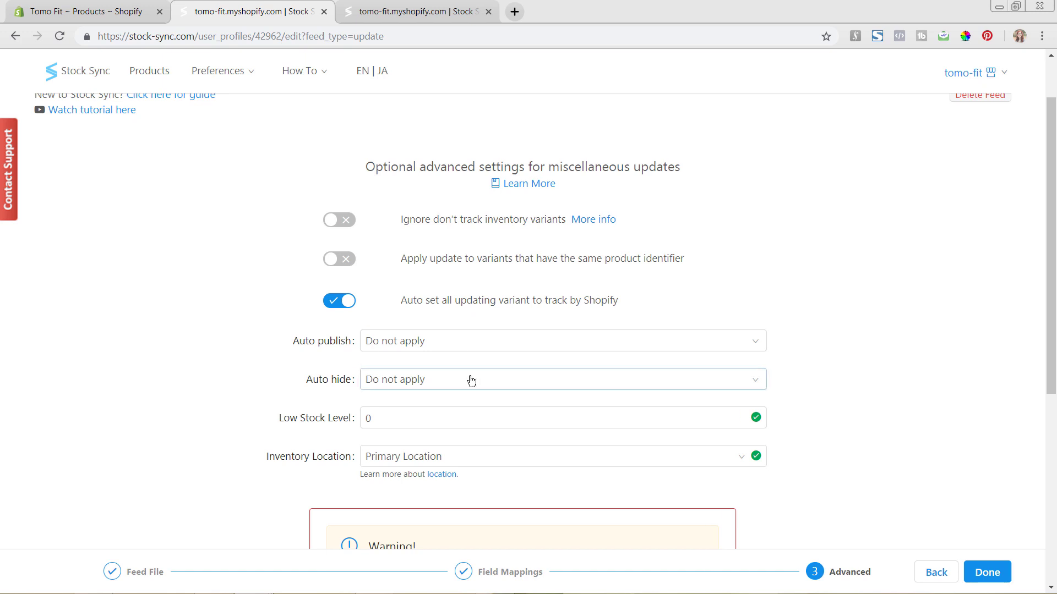
pyautogui.scroll(-2, 597, 387)
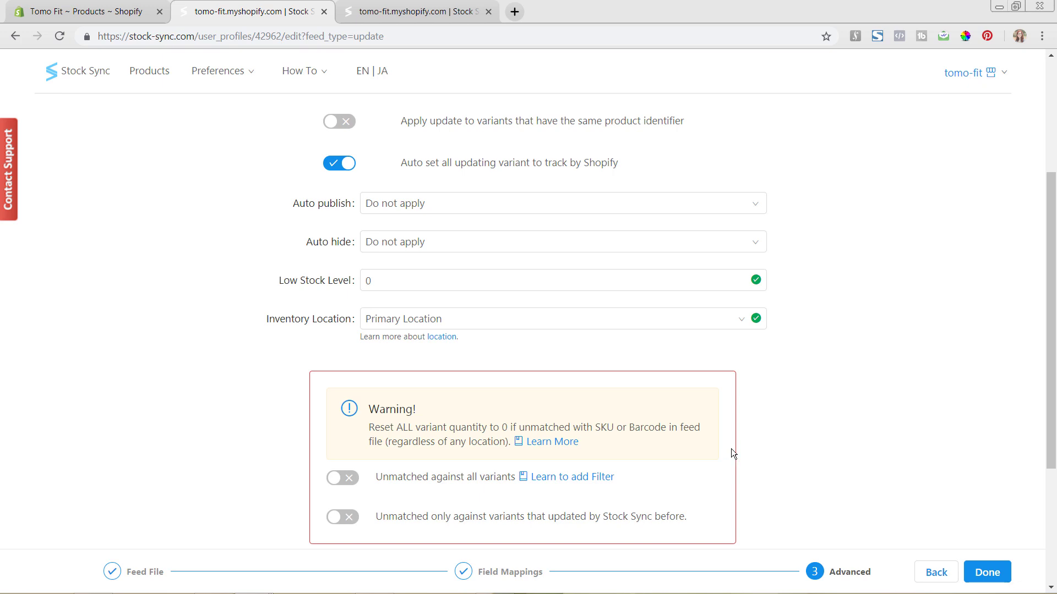
pyautogui.scroll(-2, 731, 448)
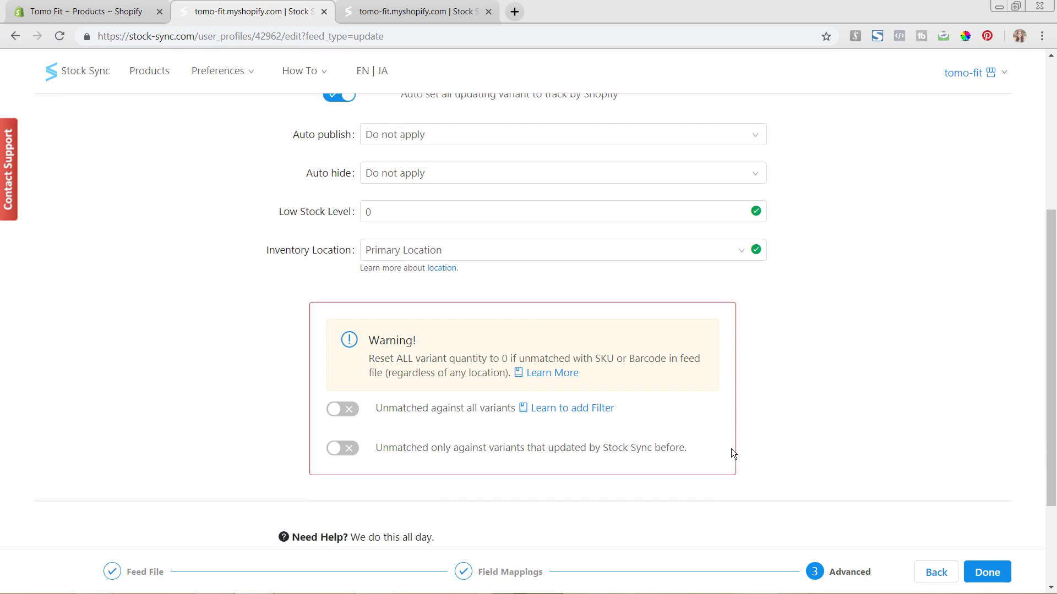
pyautogui.click(983, 575)
# Finish the update feed setup and upload StockSync-New_Product-_Update.csv to queue it.
pyautogui.click(985, 578)
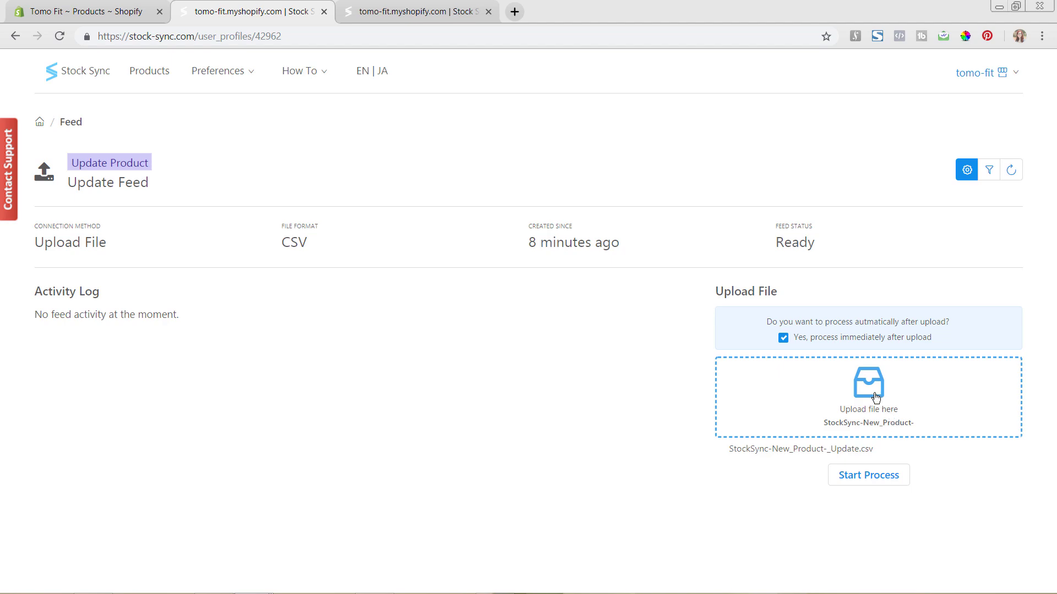
pyautogui.click(876, 397)
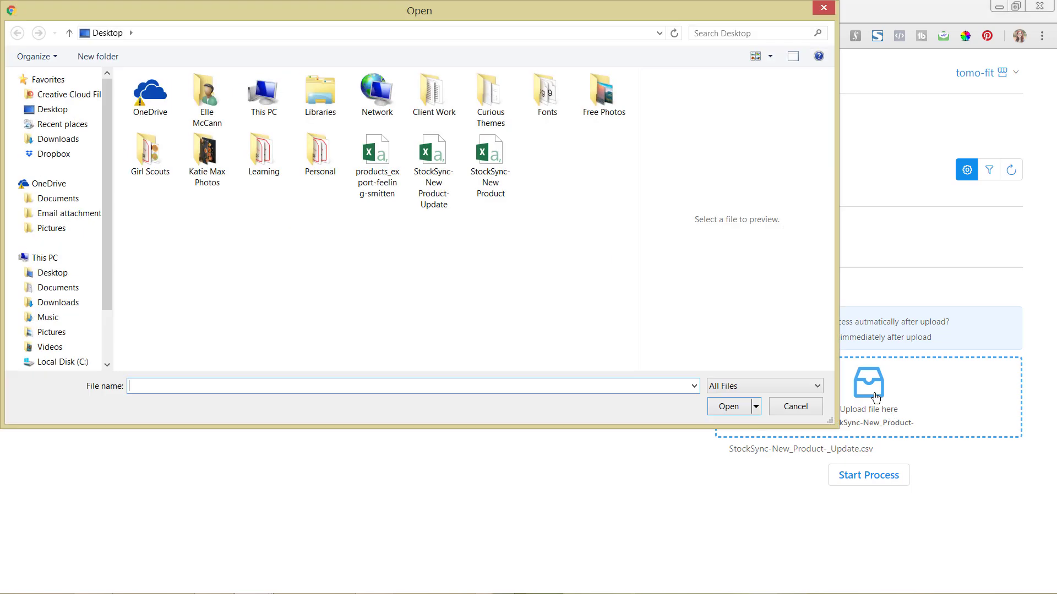
pyautogui.click(442, 160)
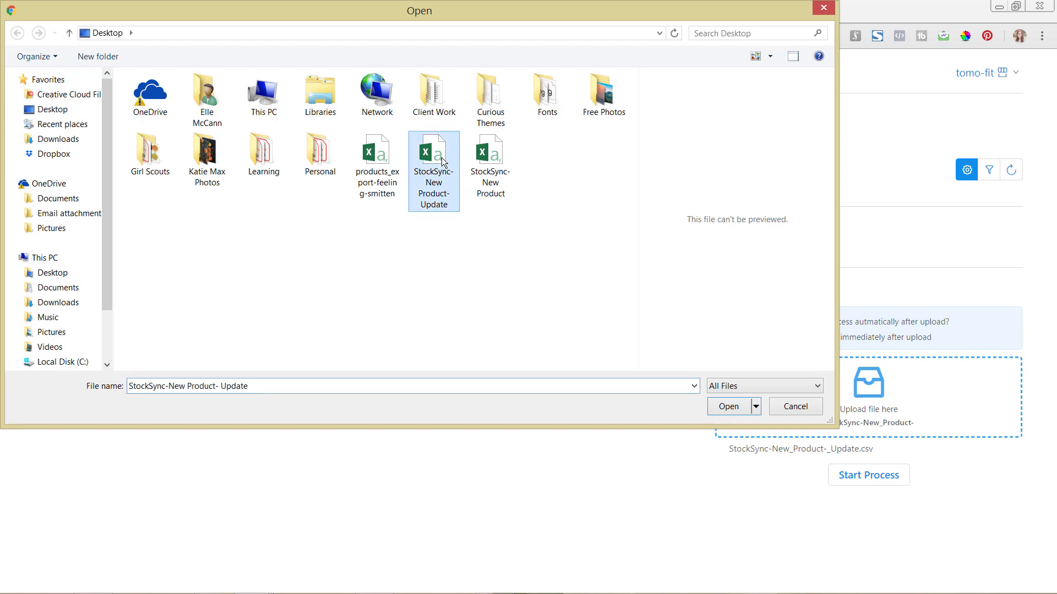
pyautogui.click(729, 406)
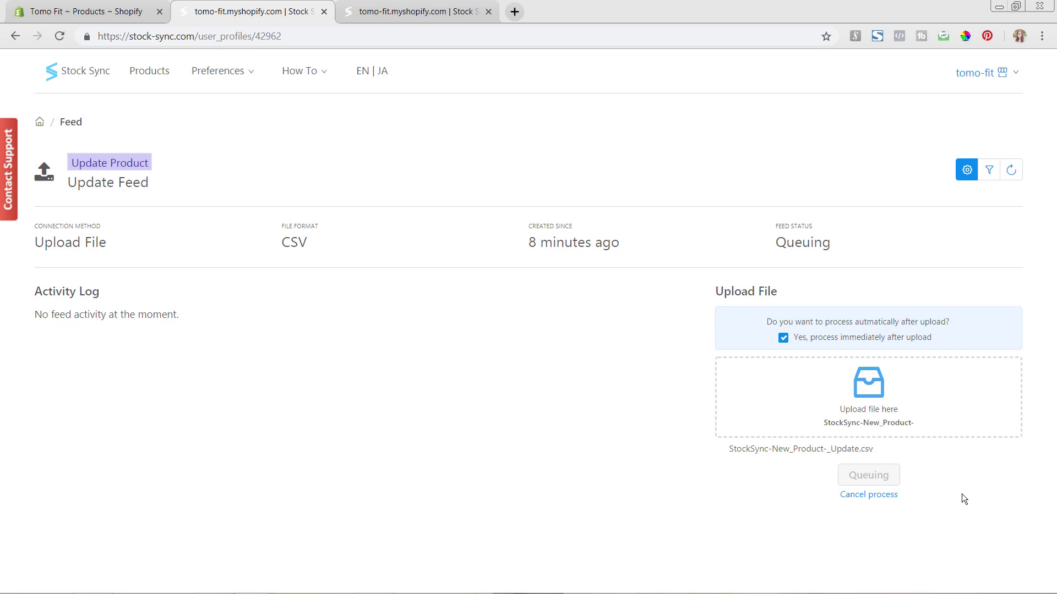
# Go back to the feeds list and check that the Update Feed reports Total updated: 3.
pyautogui.click(41, 125)
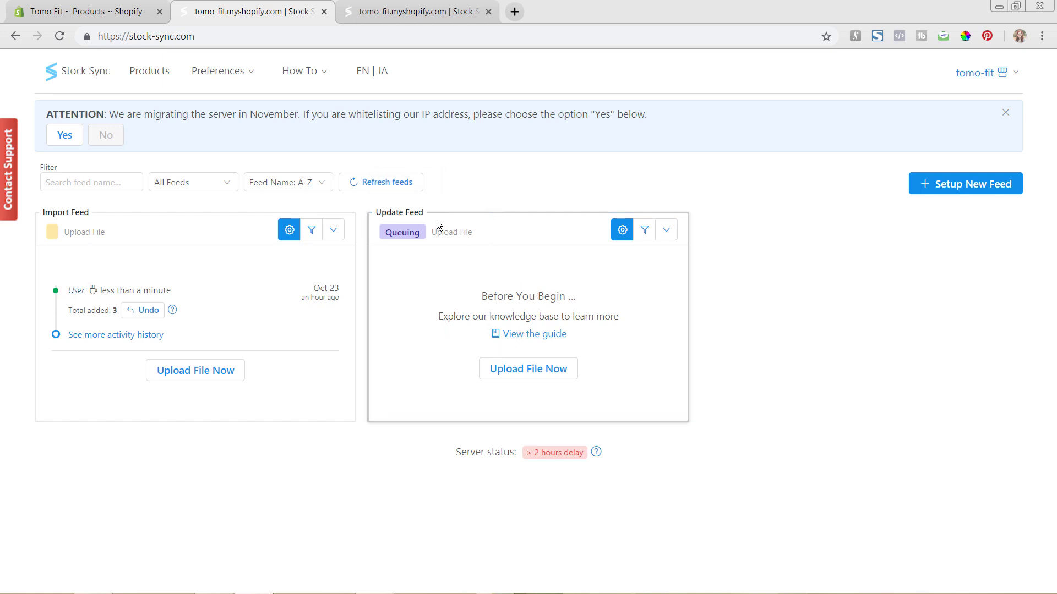
pyautogui.click(404, 233)
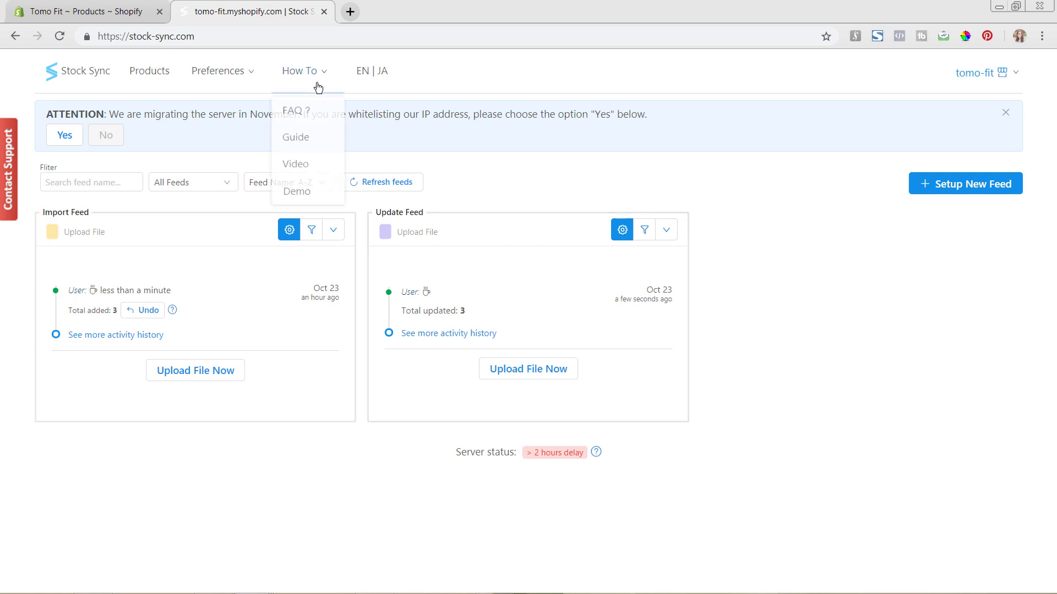
# Reload Shopify's Products list to check Test Tshirt Design stock: Black 10, Grey 4, White 8.
pyautogui.click(122, 12)
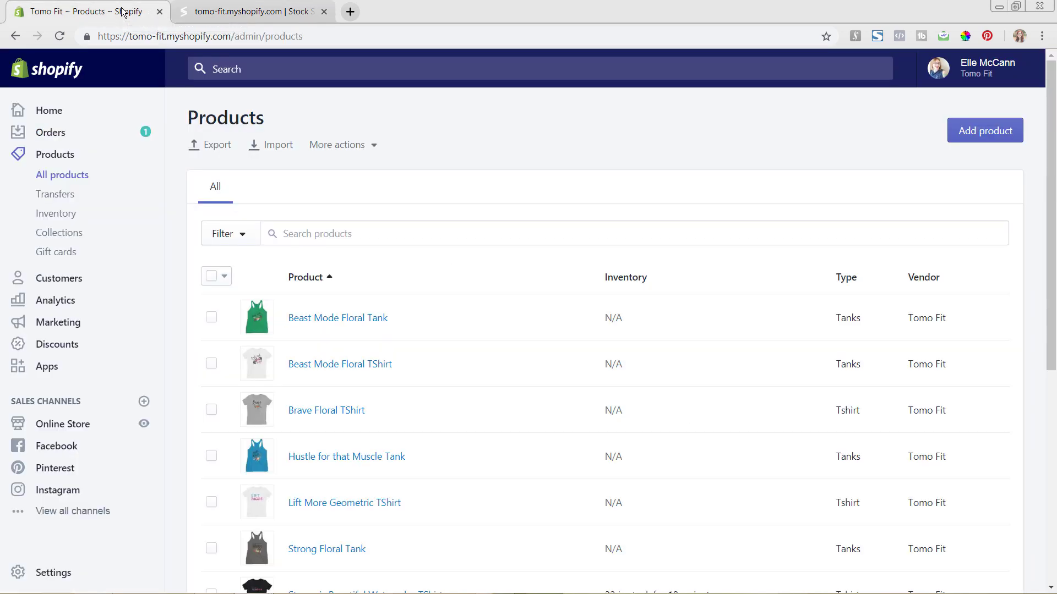
pyautogui.click(59, 36)
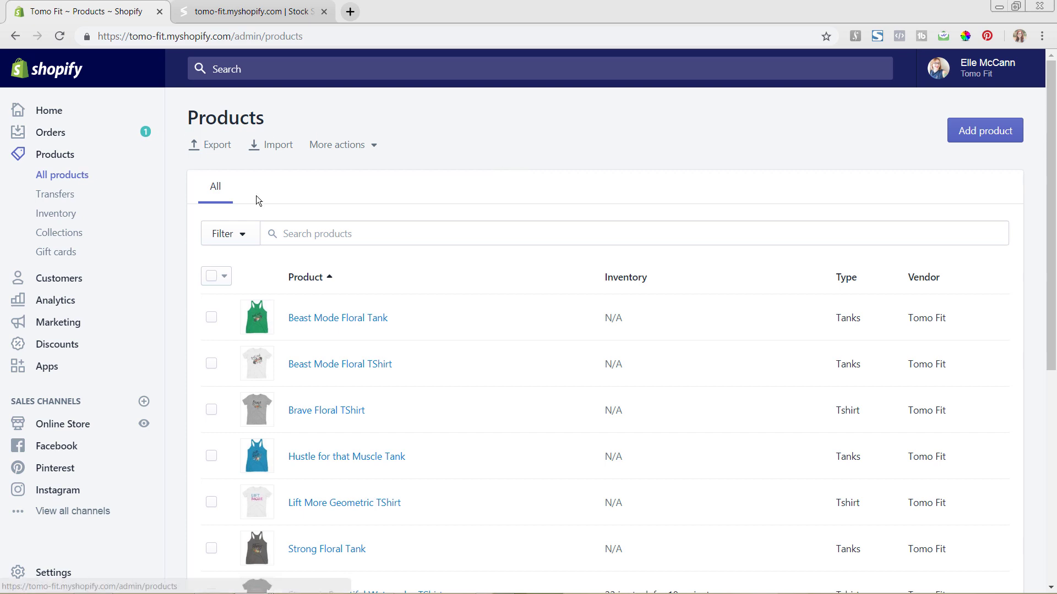
pyautogui.scroll(-1, 570, 244)
pyautogui.scroll(-5, 571, 245)
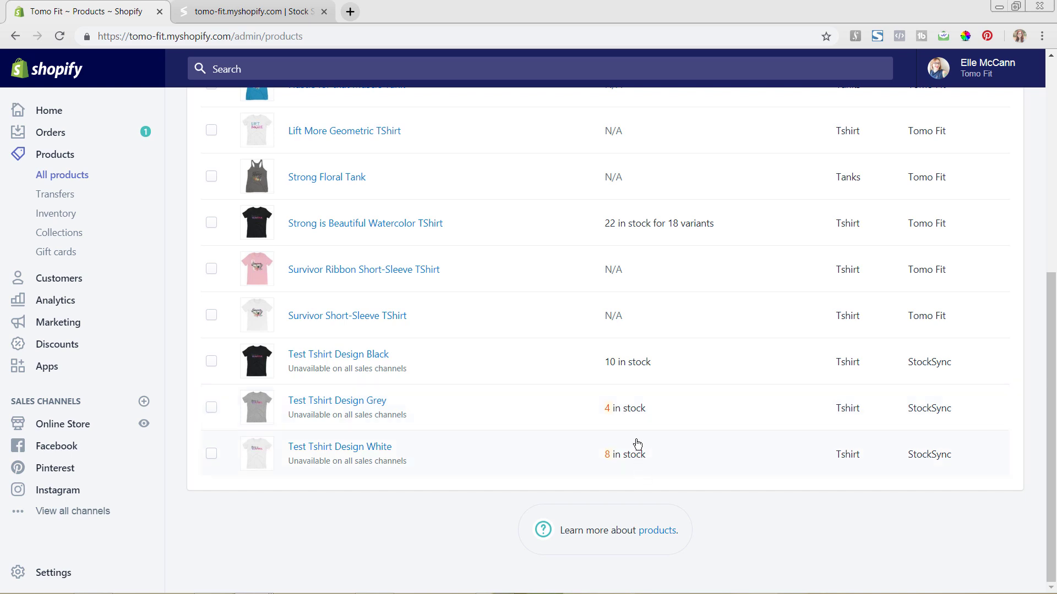
# Return to the Stock Sync feeds dashboard showing the Update Feed's Total updated: 3.
pyautogui.click(285, 13)
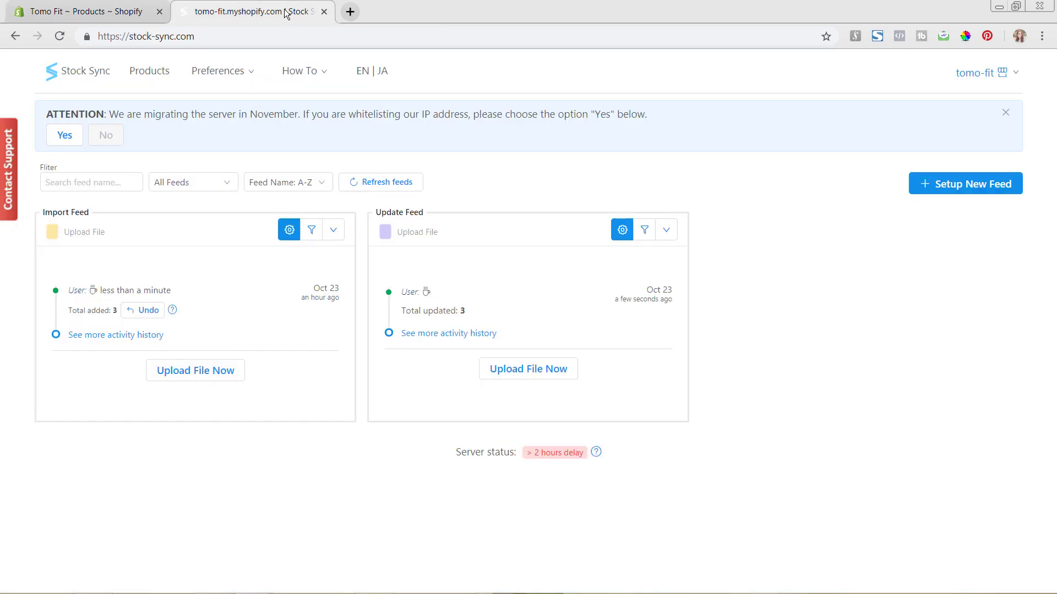